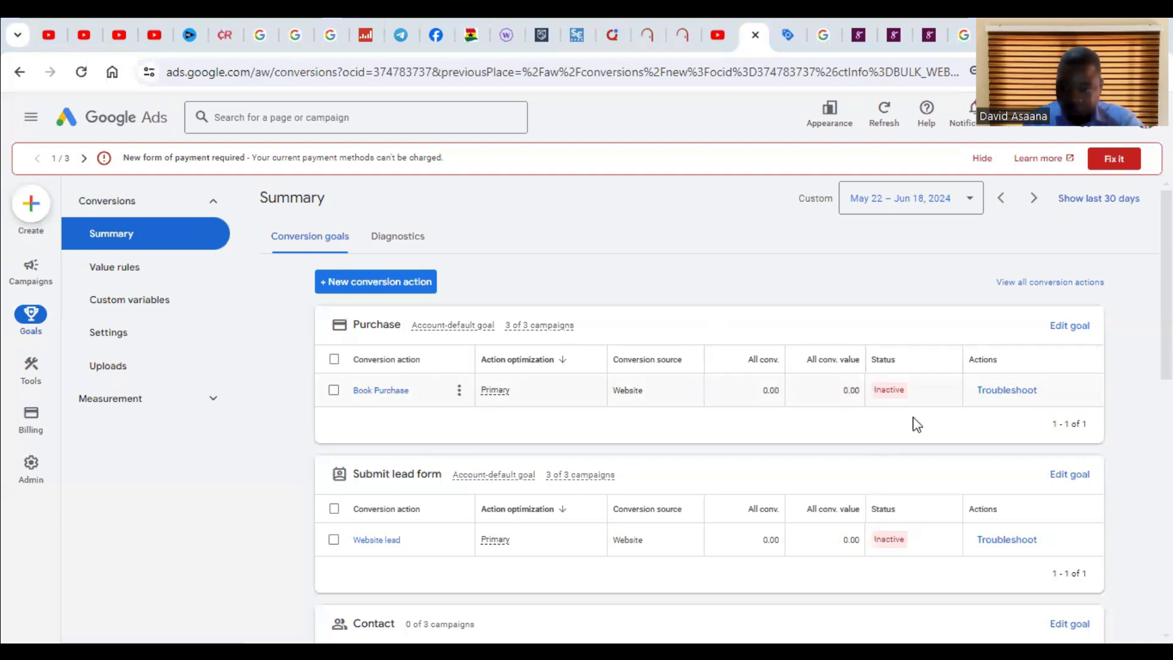
mouse_move(914, 417)
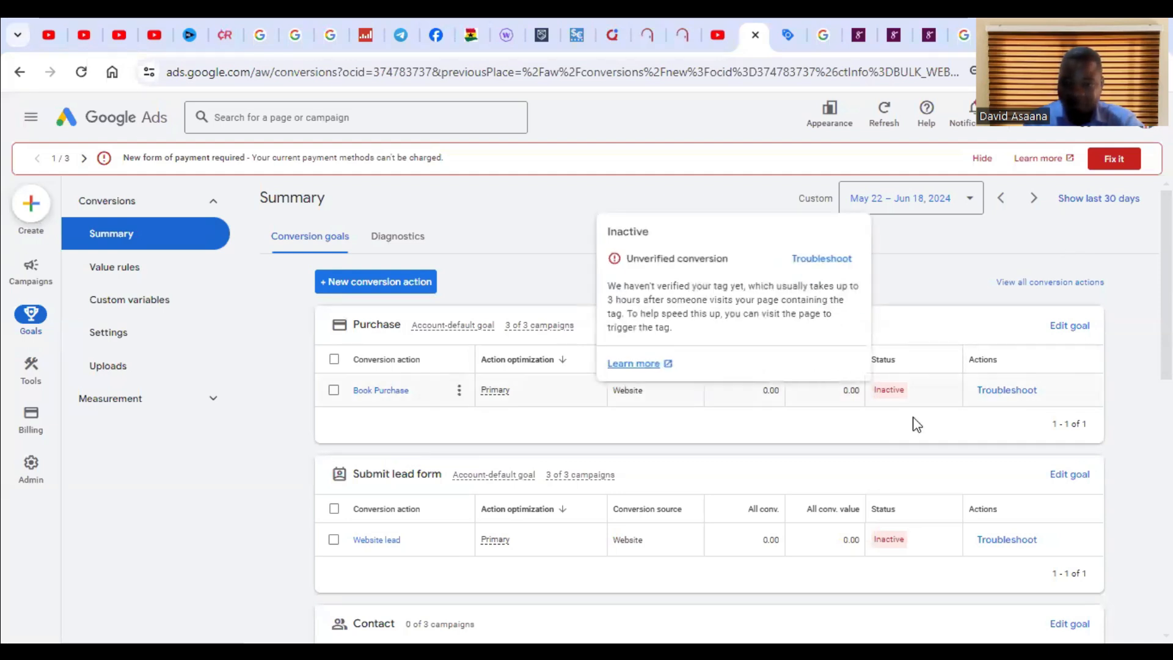
left_click(826, 259)
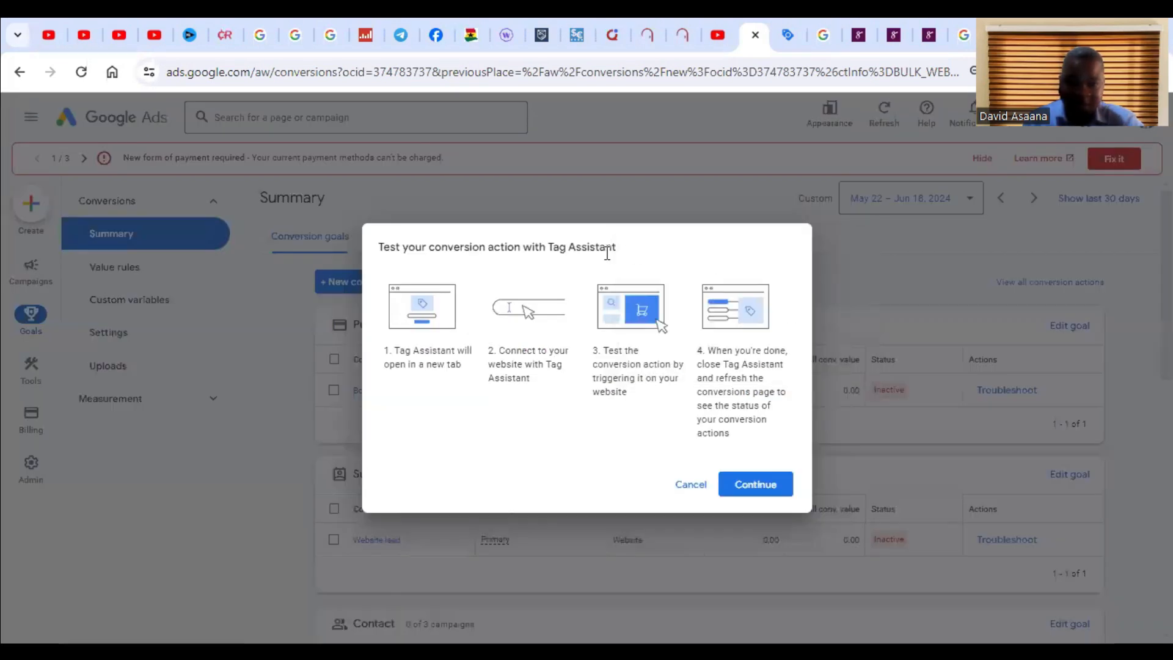
left_click(693, 485)
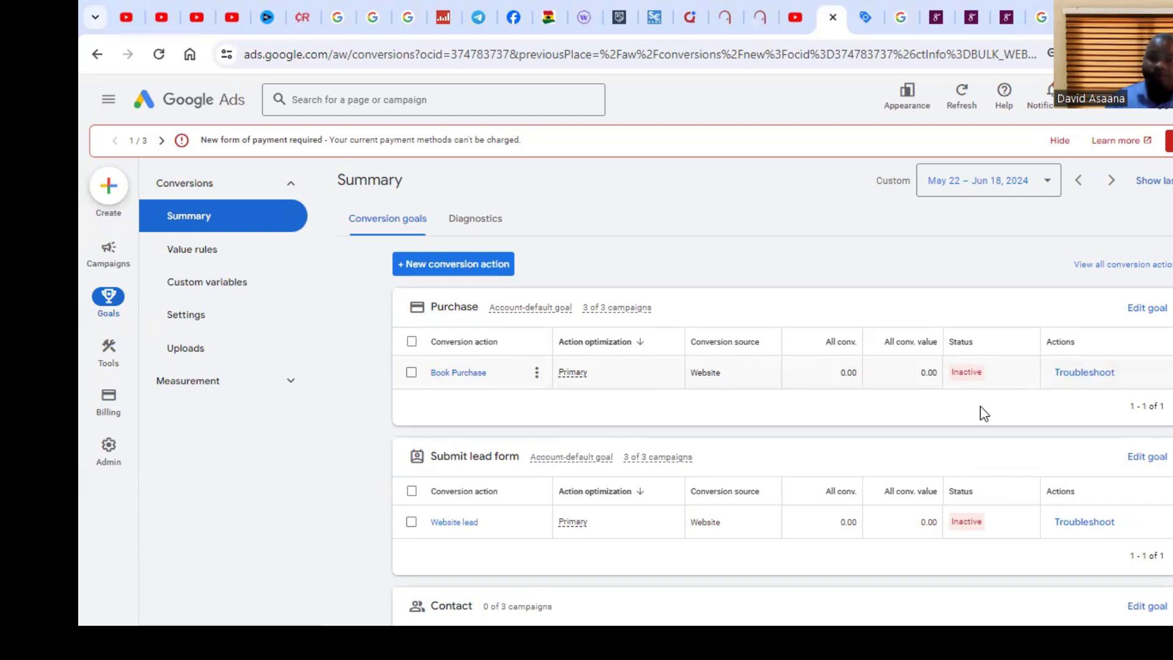
Step: Open Google Tag Manager from the search results for google tag manager
left_click(868, 11)
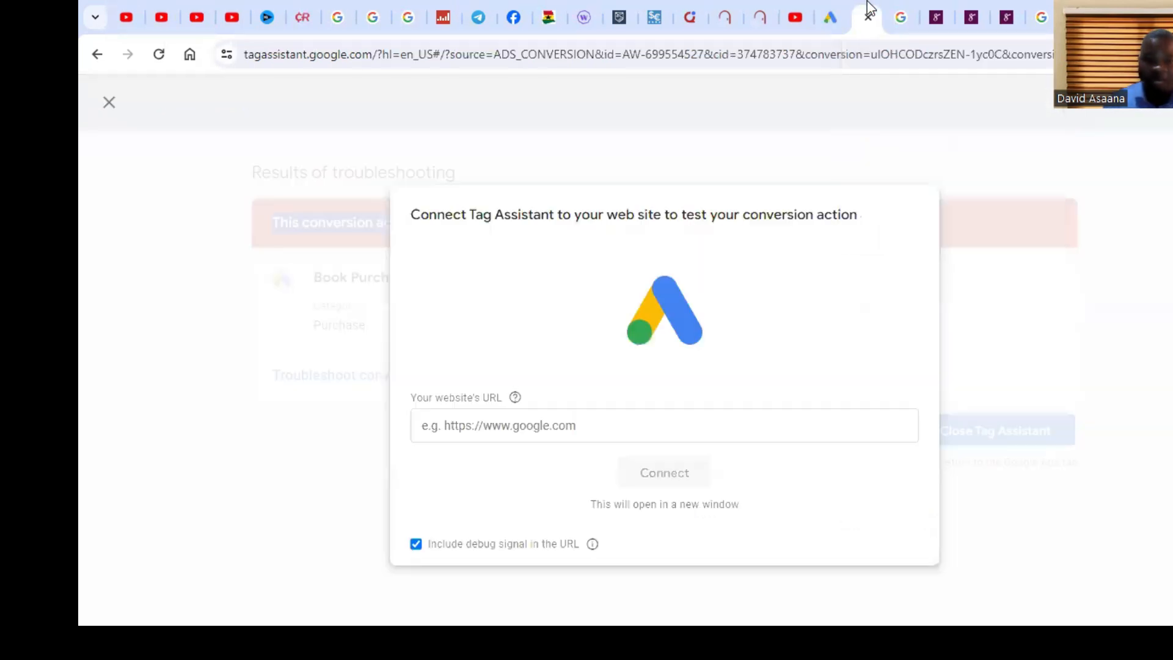
left_click(1036, 15)
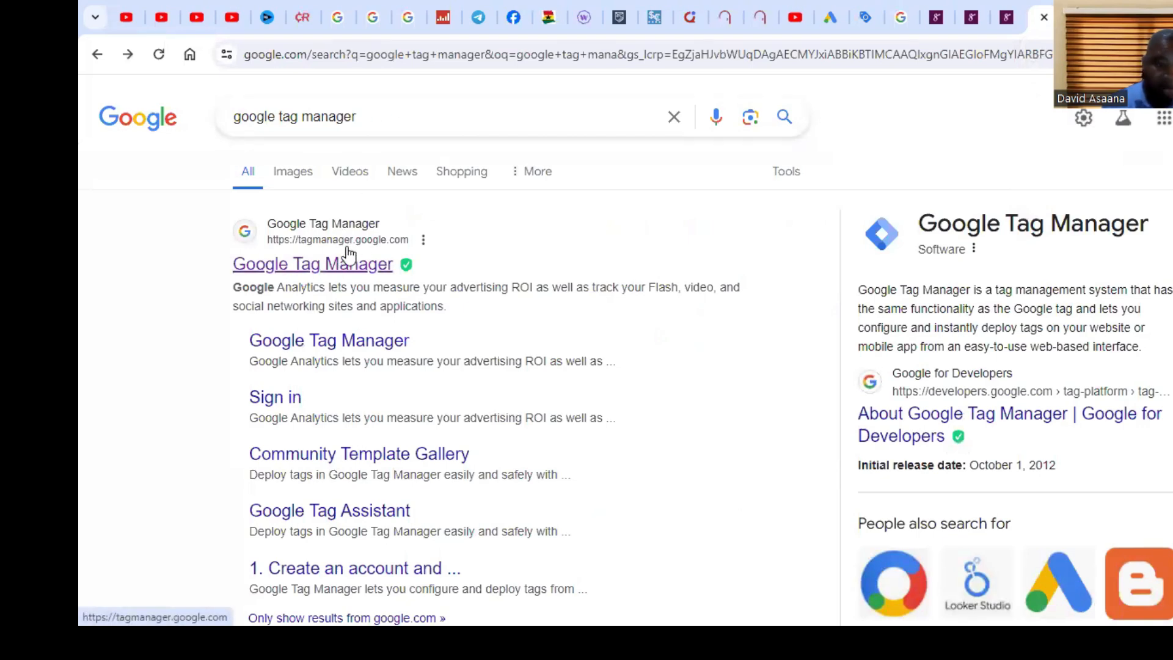
left_click(360, 269)
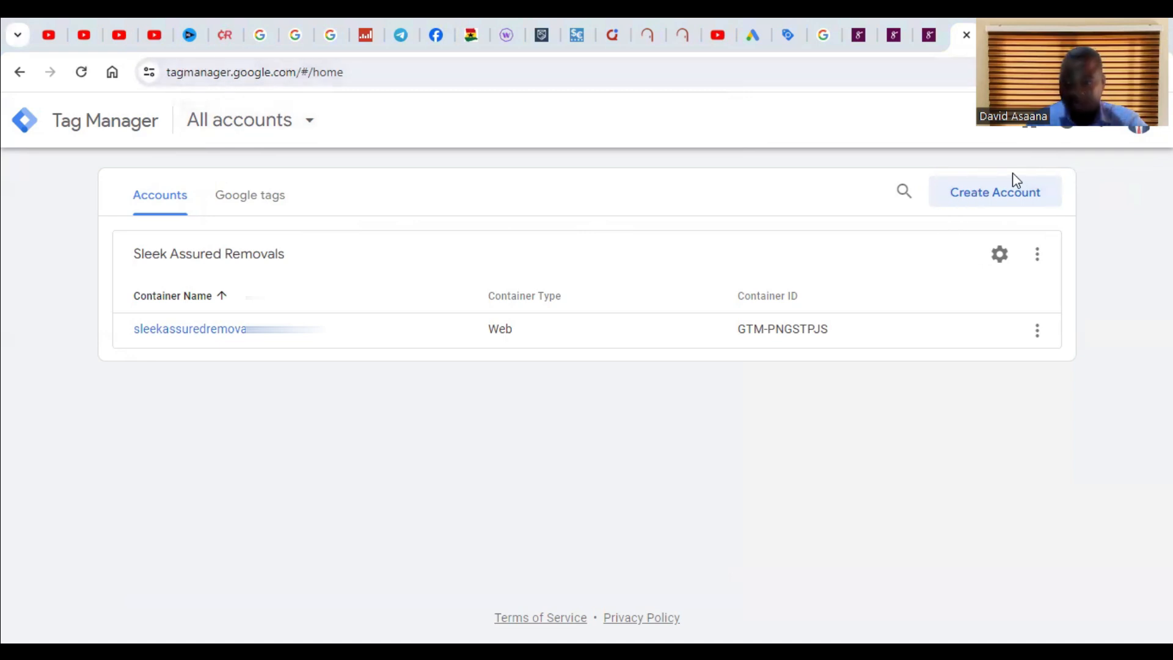
Step: Start creating a new Tag Manager account and enter the account holder's full name as the account name
left_click(1007, 194)
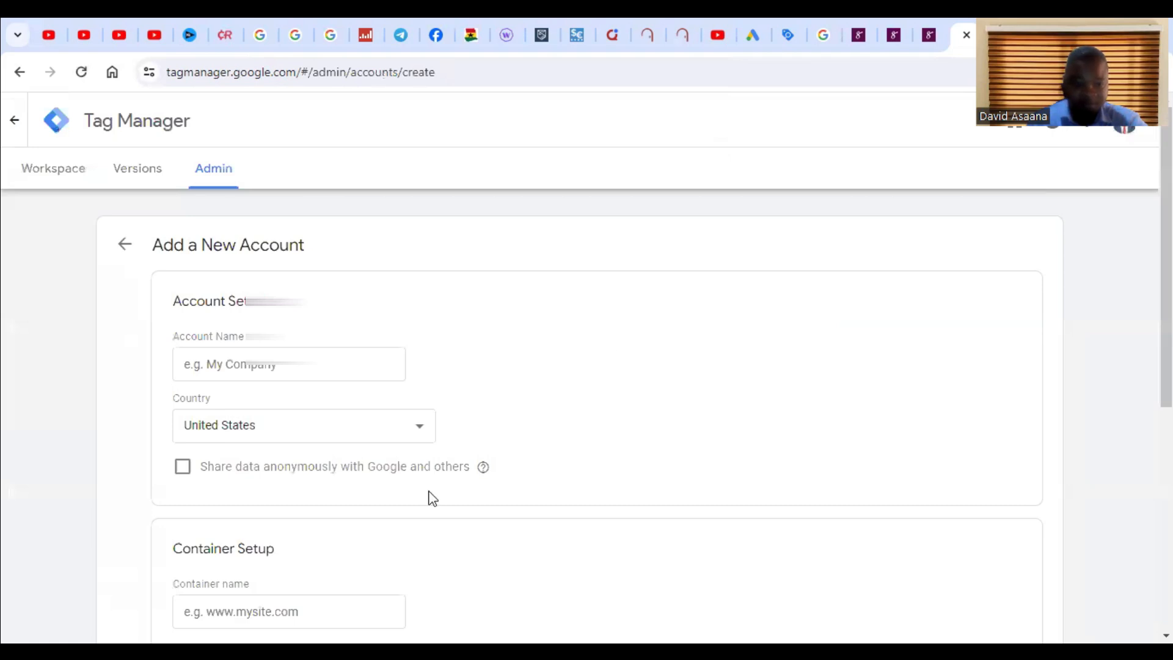
left_click(310, 372)
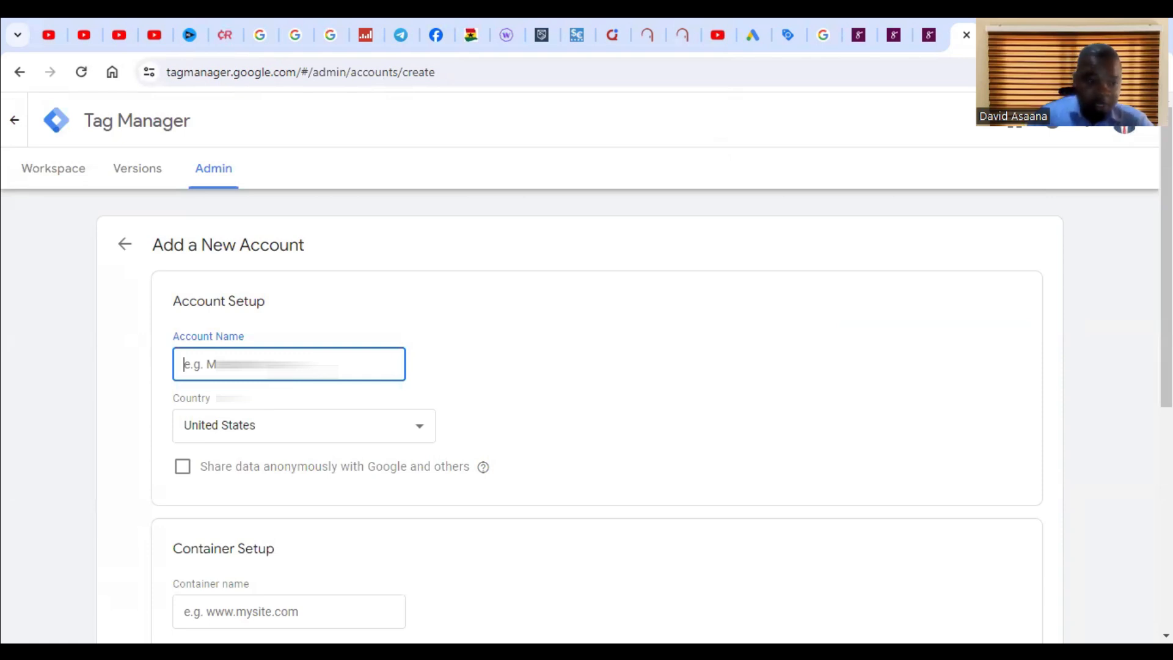
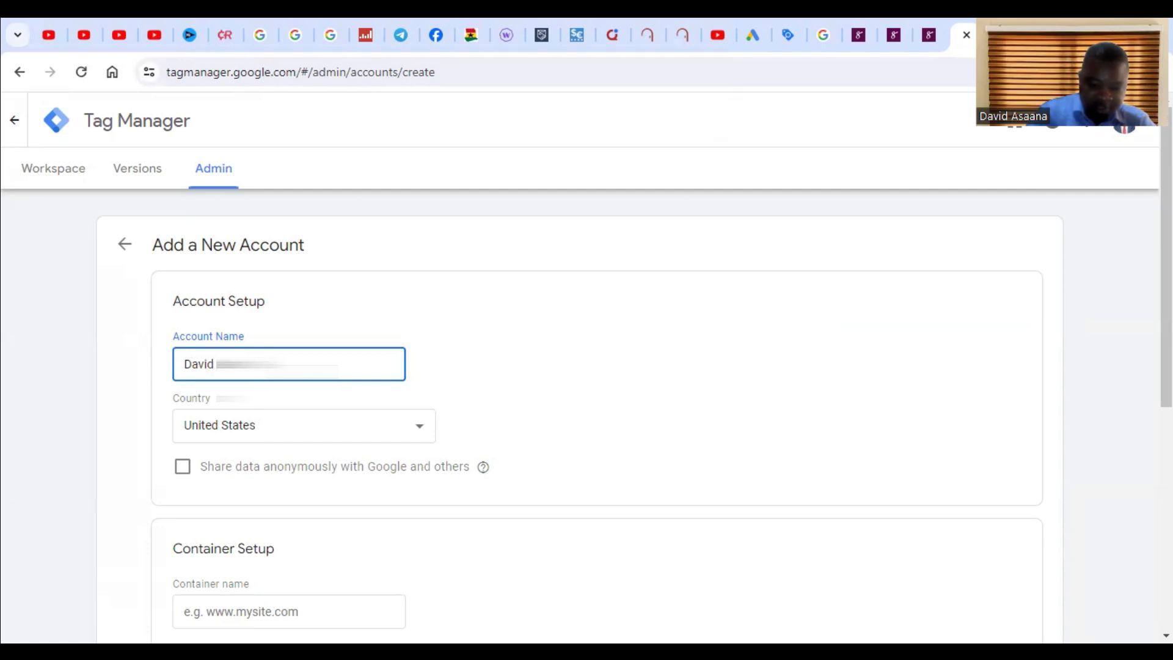
Step: Set the account's country to Ghana
left_click(315, 431)
scroll(249, 157, "up", 20)
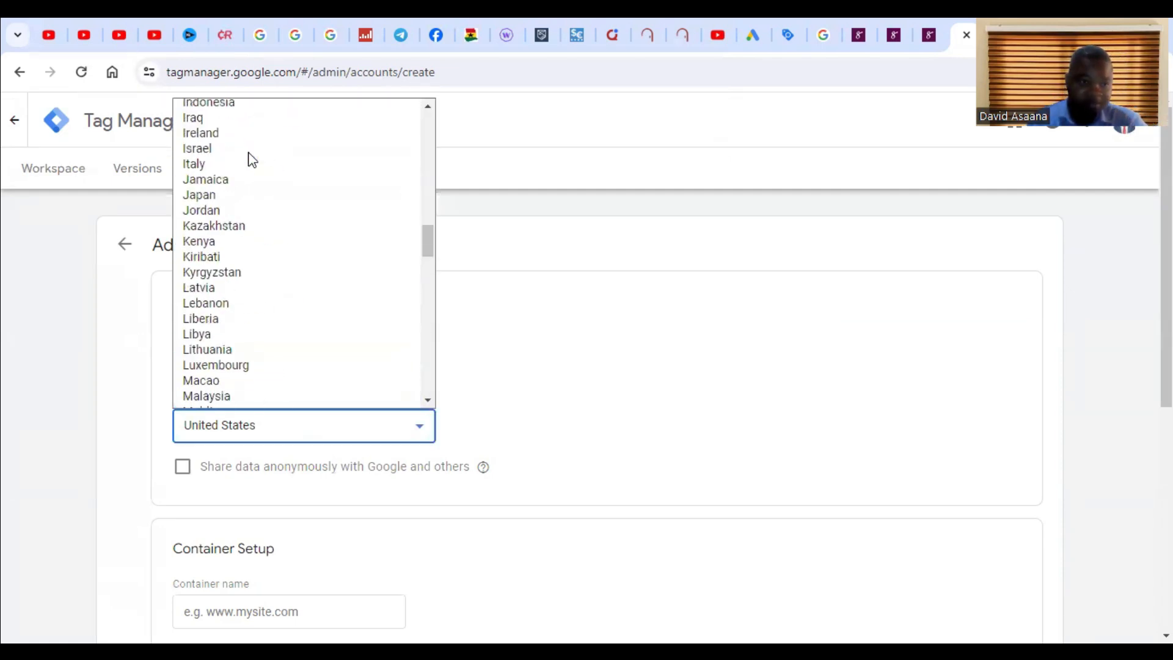
scroll(249, 153, "up", 5)
scroll(304, 341, "down", 20)
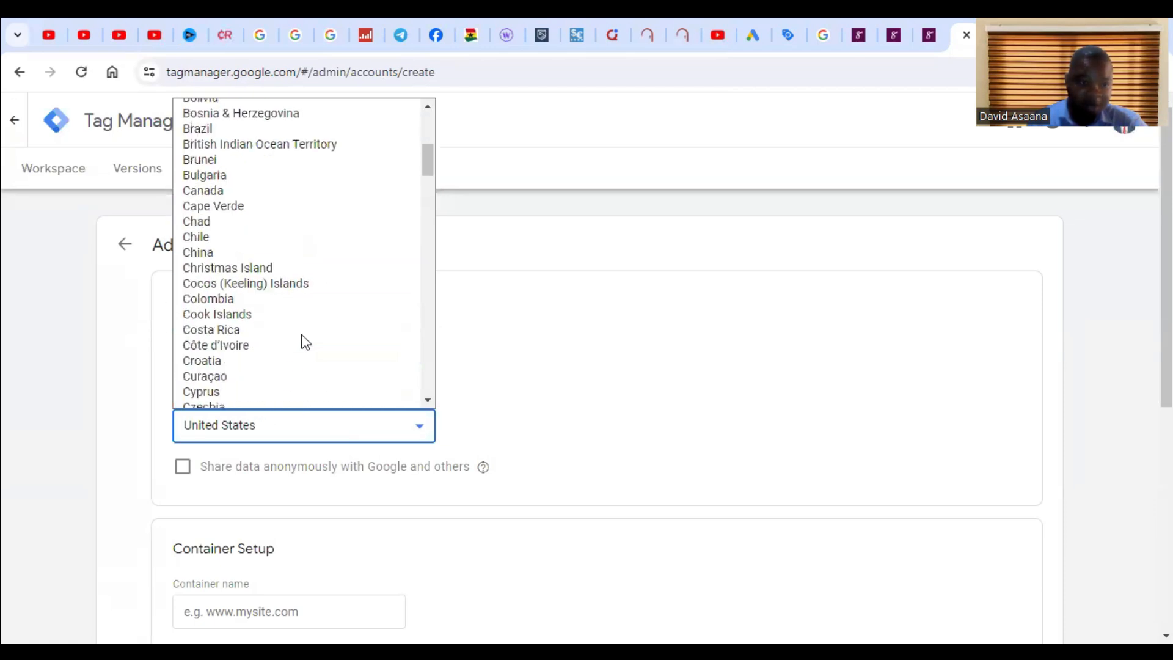
scroll(241, 198, "up", 18)
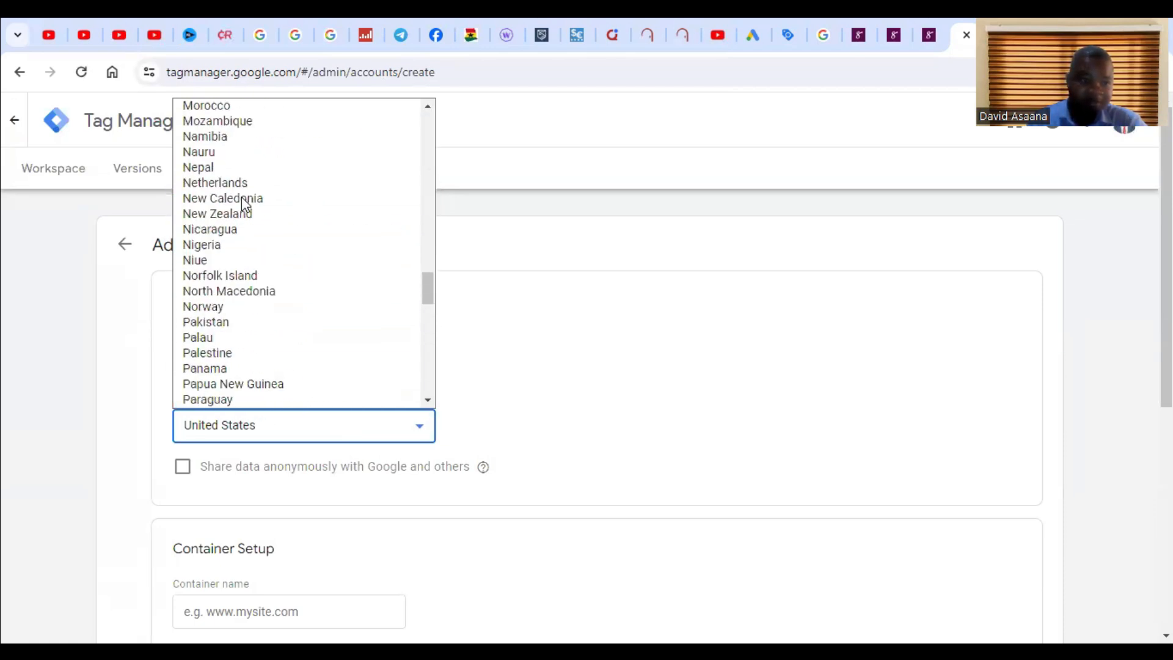
left_click(221, 370)
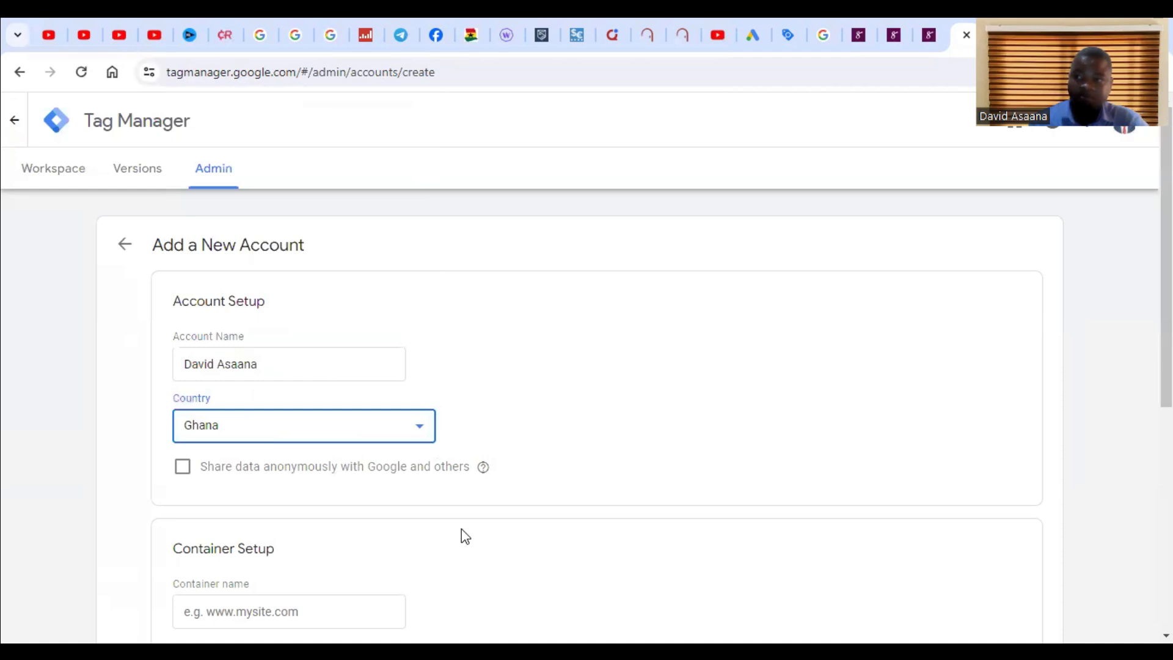
left_click(961, 484)
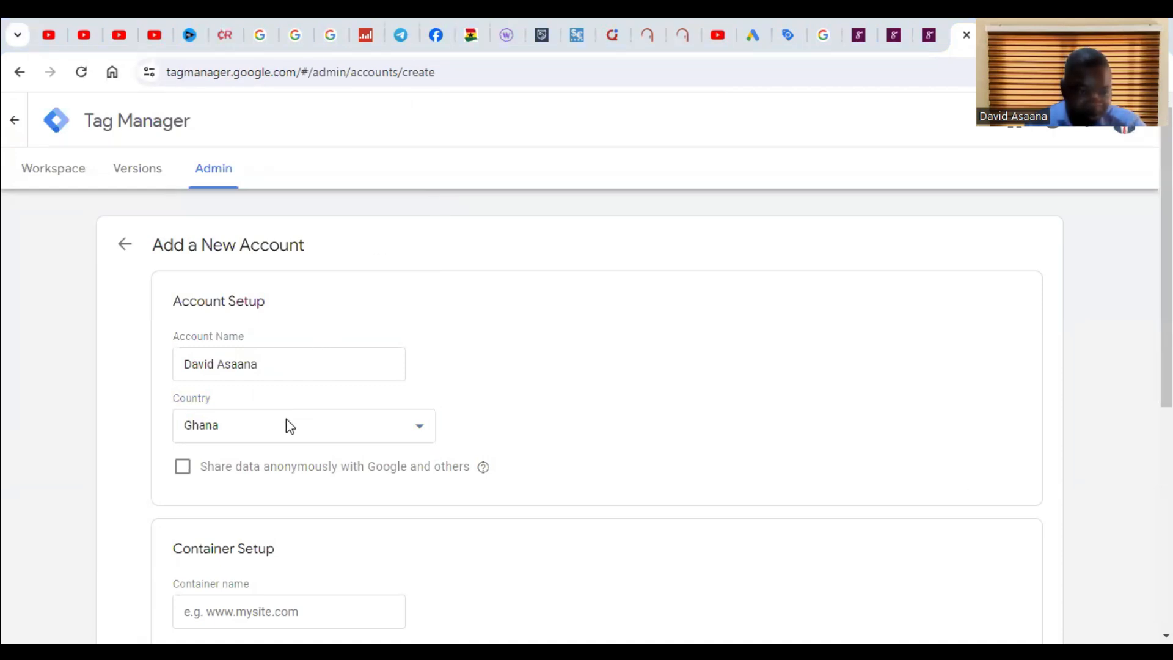
Step: Append "-Selar Business" to the account name
left_click(302, 352)
type("-Selar Business")
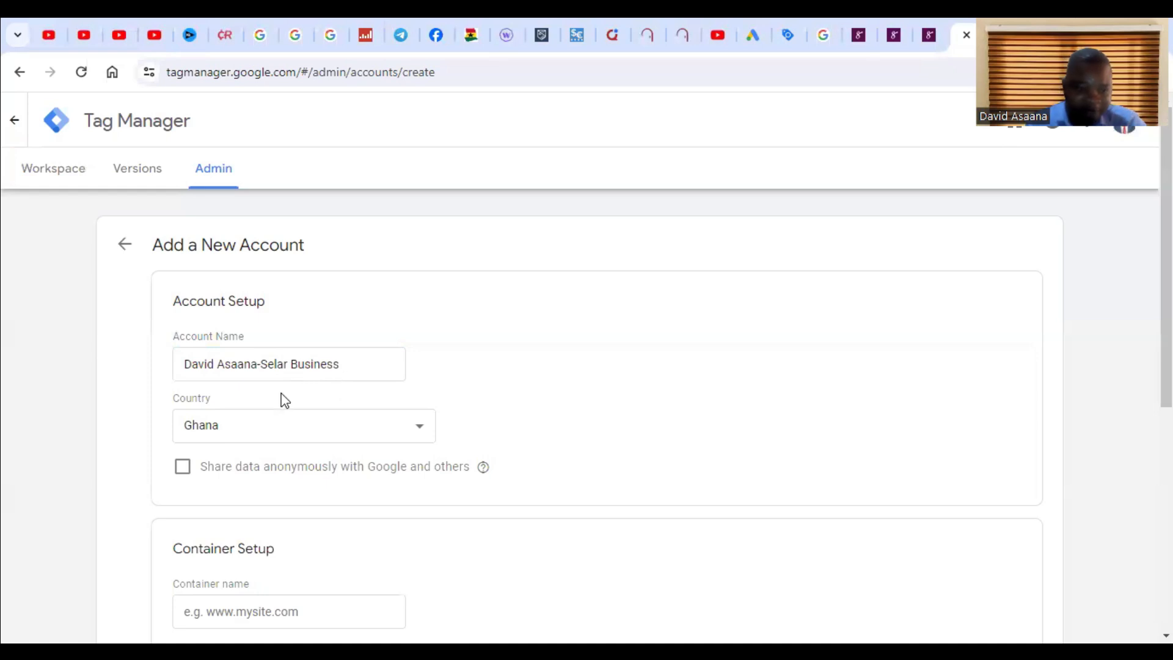
scroll(284, 401, "down", 2)
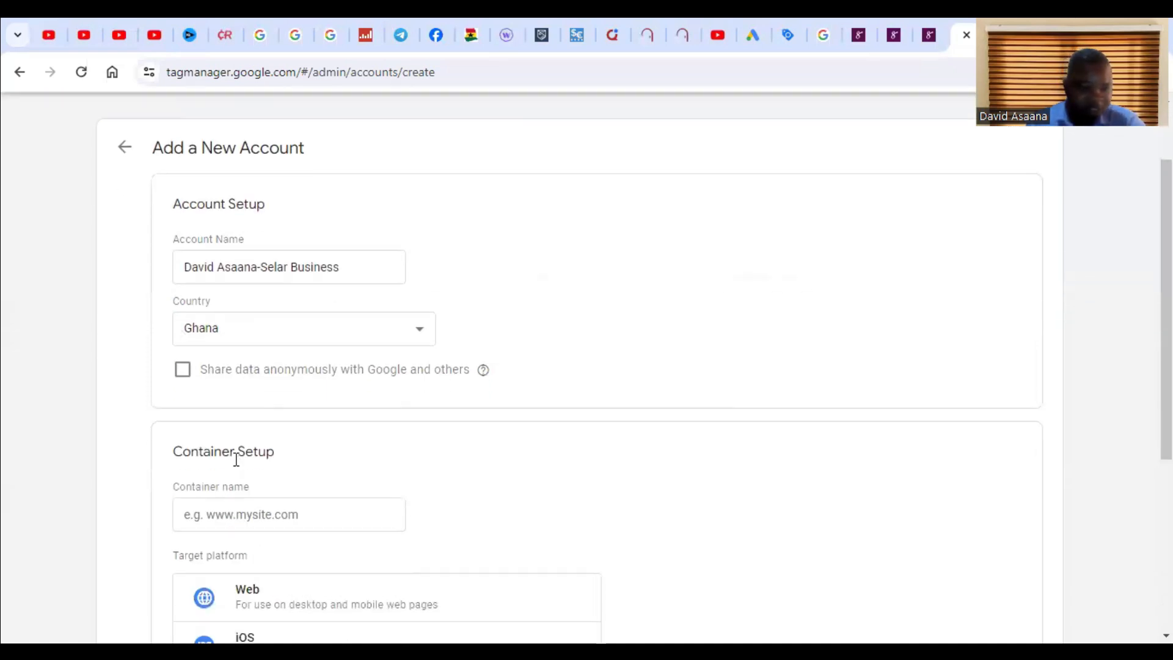
scroll(236, 459, "down", 1)
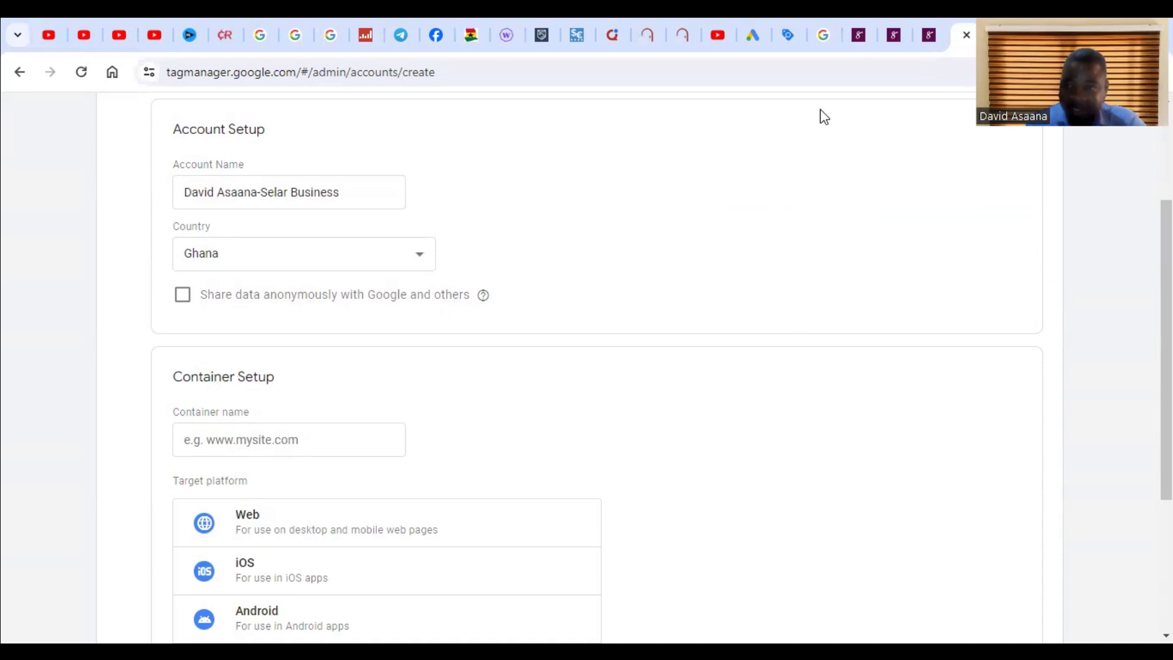
Step: Copy the Selar store page's web address from the other tab
left_click(930, 35)
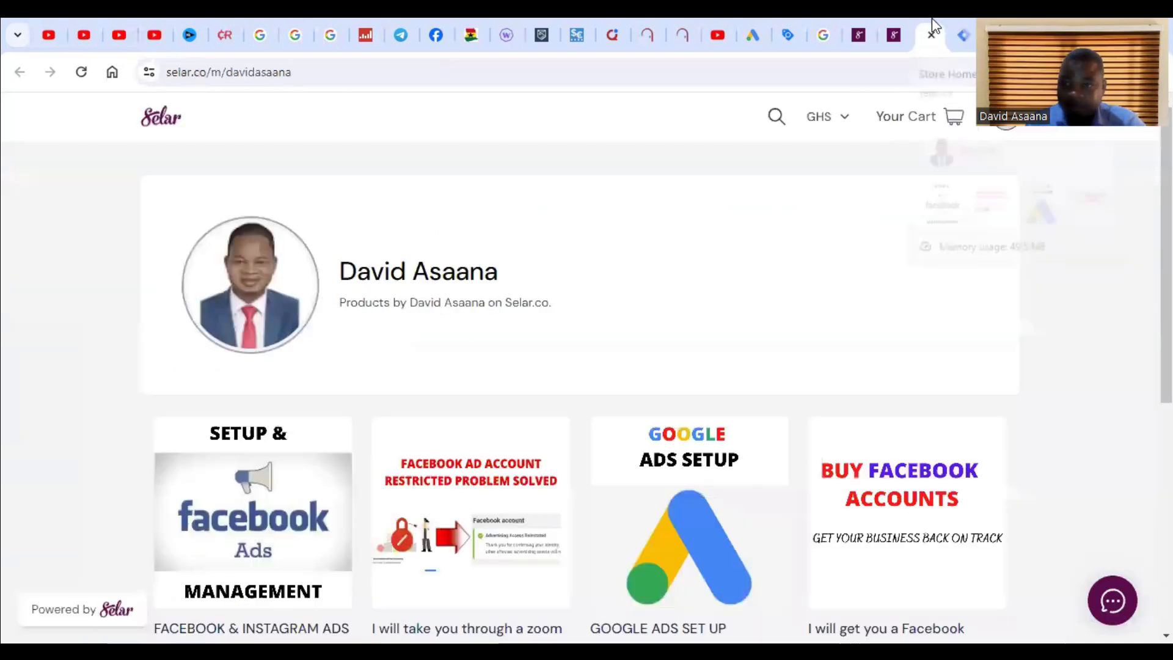
left_click(247, 72)
right_click(248, 72)
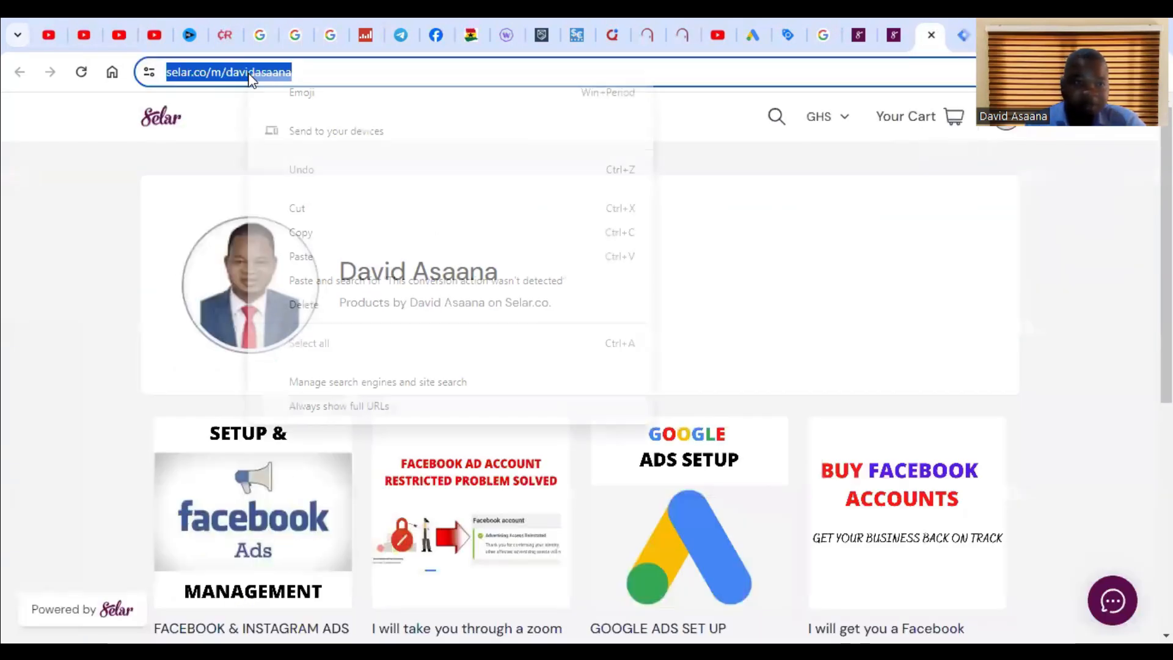
left_click(324, 232)
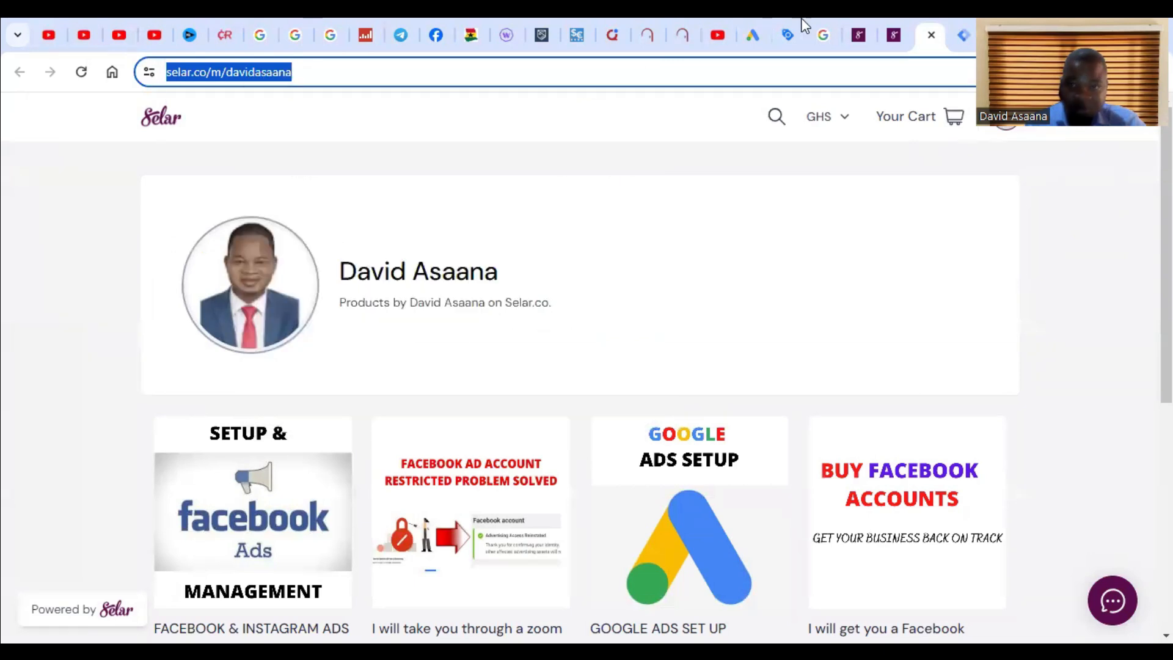
Step: Paste the copied Selar store address into the container name field
left_click(762, 19)
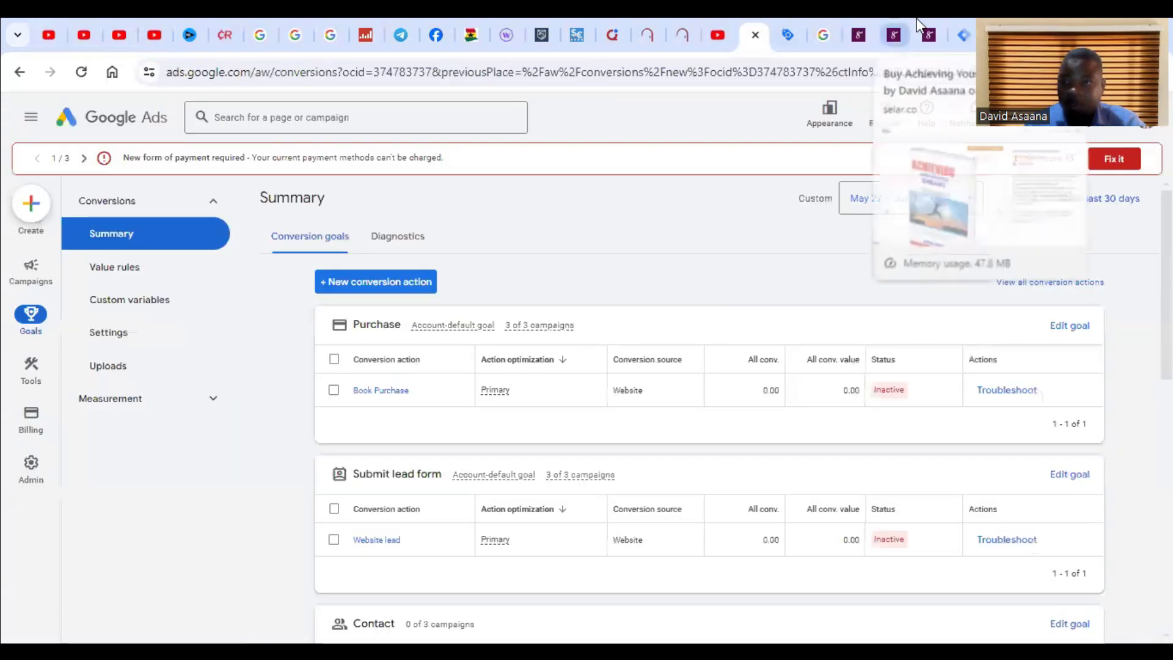
left_click(958, 26)
left_click(273, 440)
right_click(273, 439)
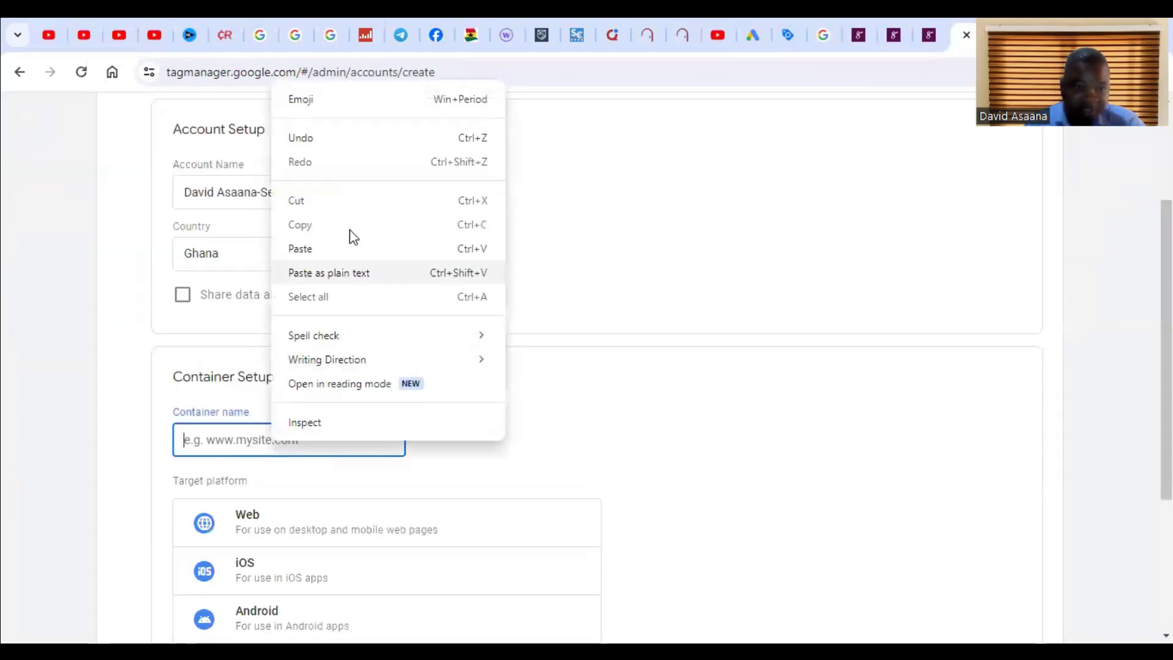
left_click(334, 250)
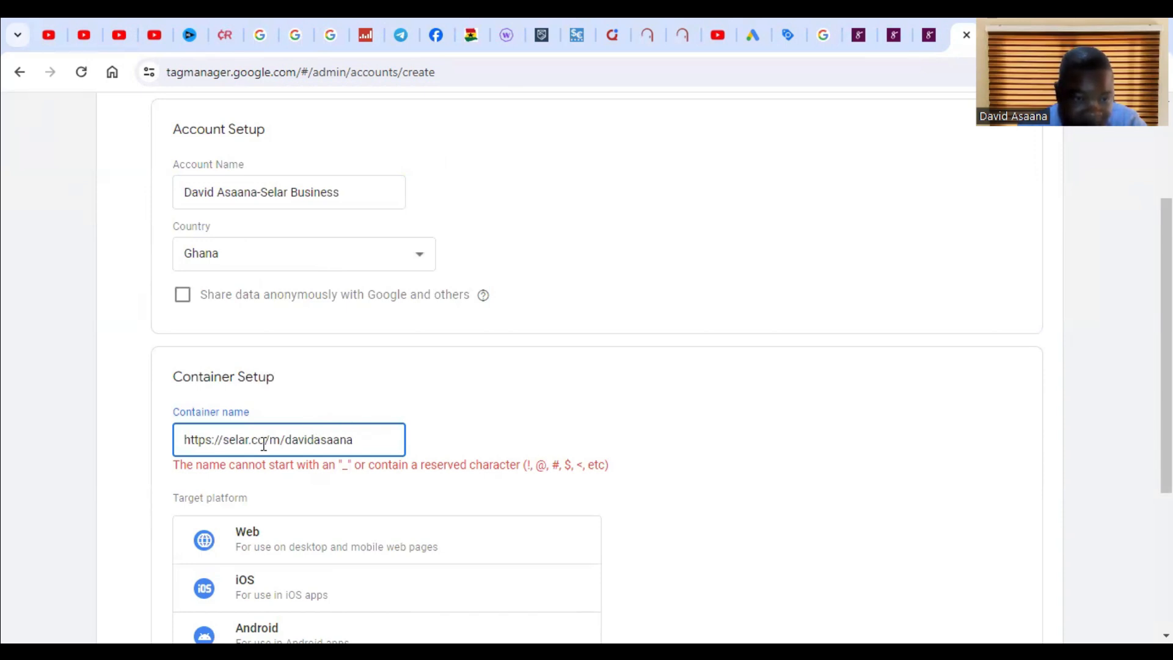
left_click(226, 440)
key("BackSpace")
key("BackSpace")
key("BackSpace")
key("BackSpace")
key("BackSpace")
key("BackSpace")
key("BackSpace")
key("BackSpace")
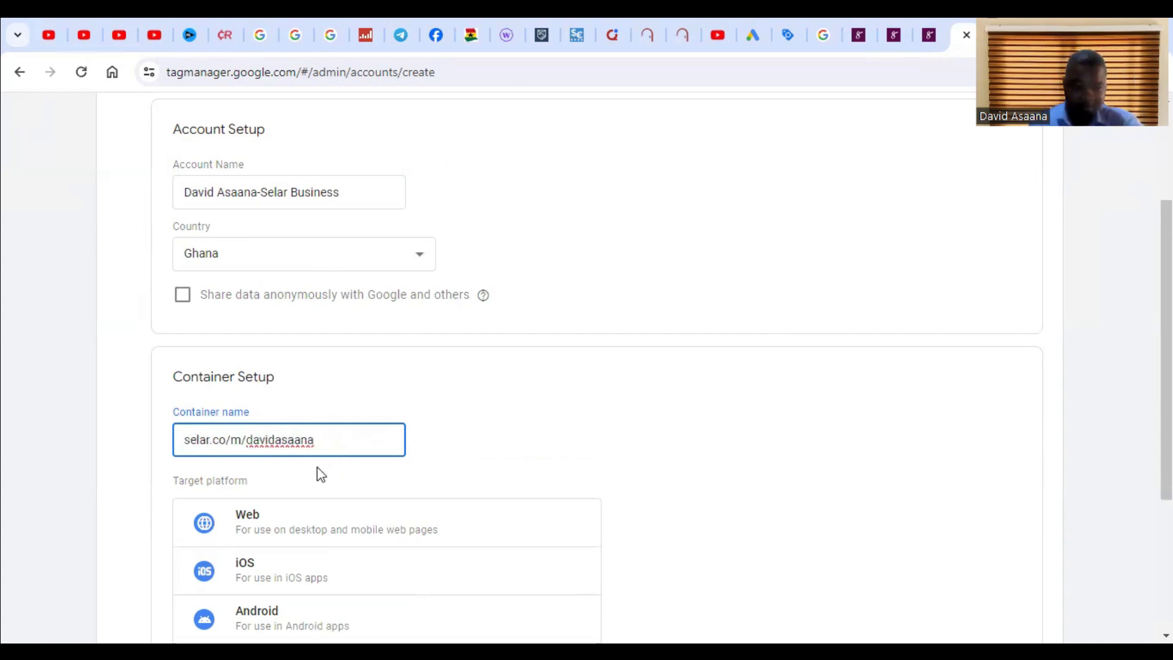
left_click(500, 434)
Step: Choose Web as the container's target platform
scroll(477, 453, "down", 1)
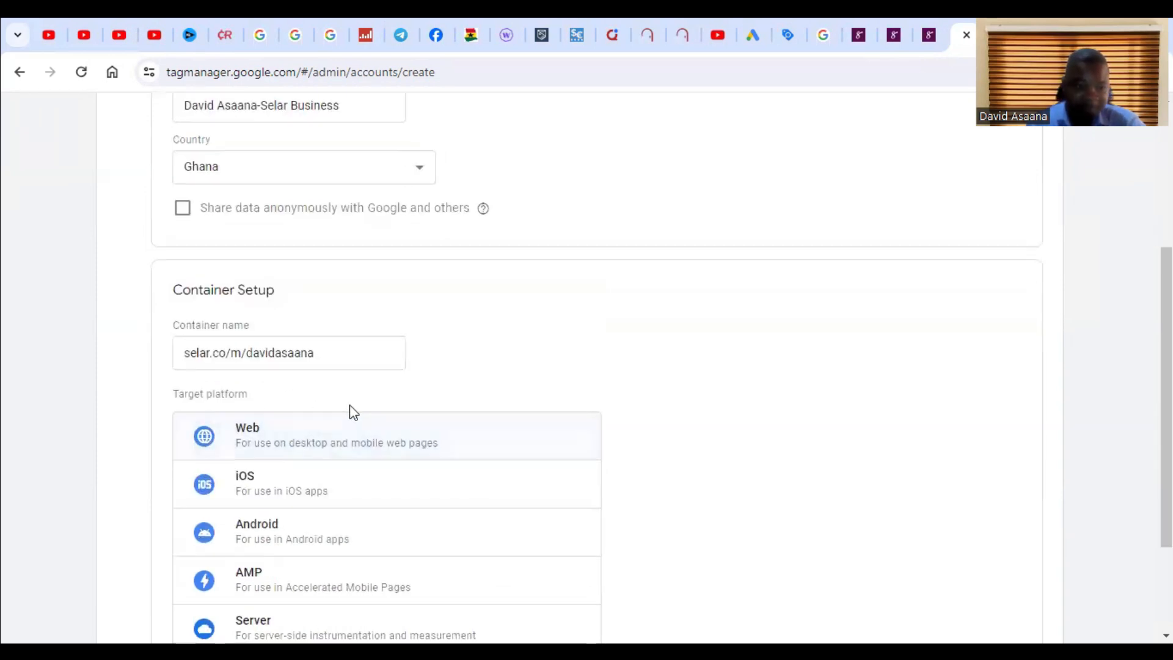
scroll(351, 411, "down", 2)
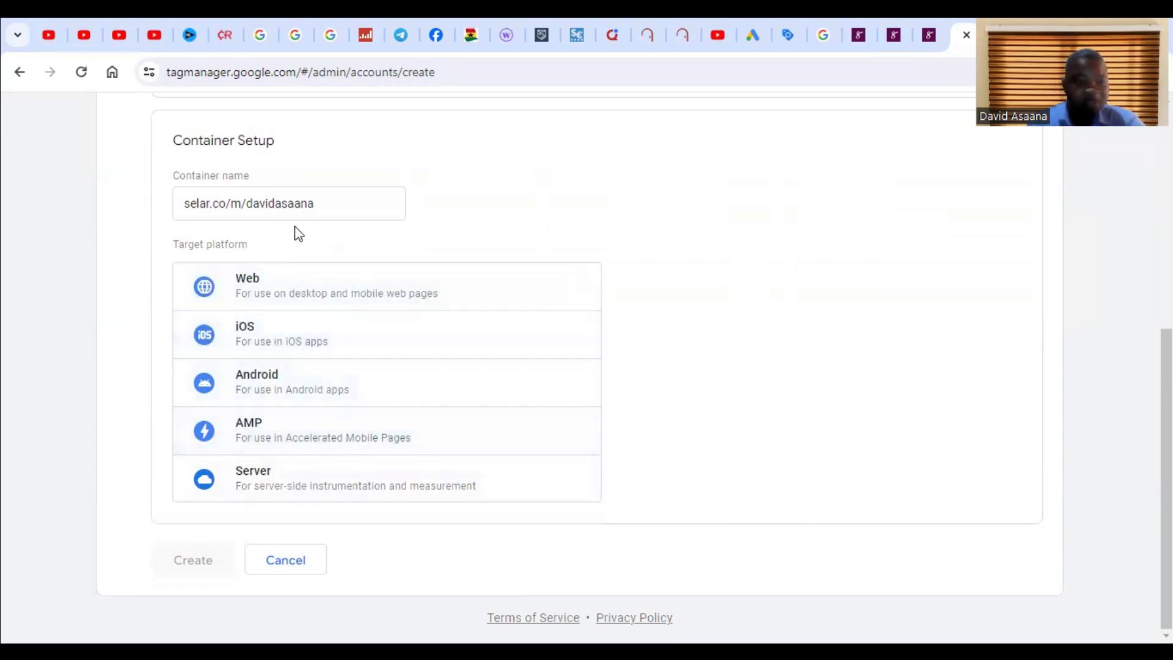
left_click(333, 292)
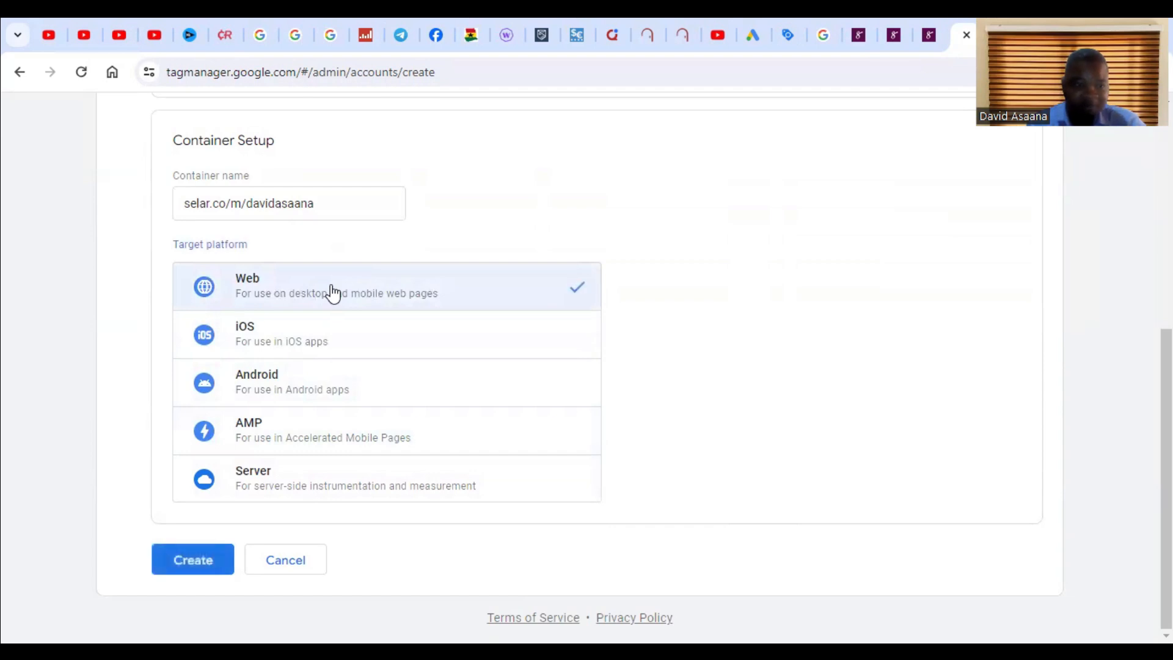
Step: Review the completed form and create the account and container
scroll(482, 338, "up", 7)
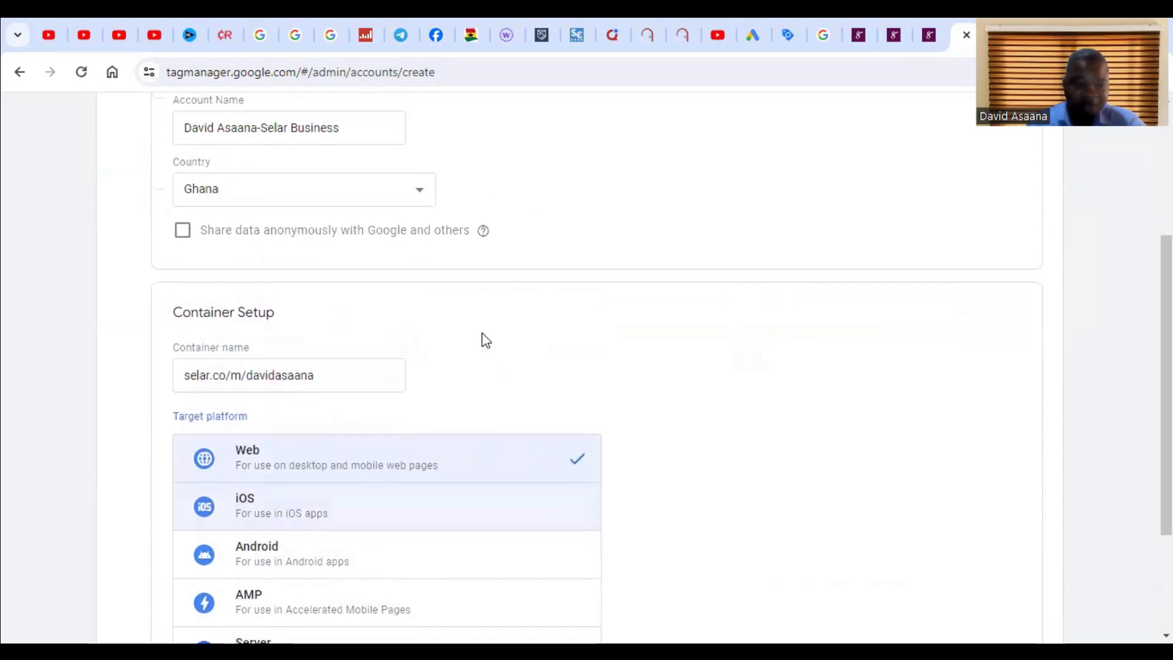
scroll(388, 319, "down", 5)
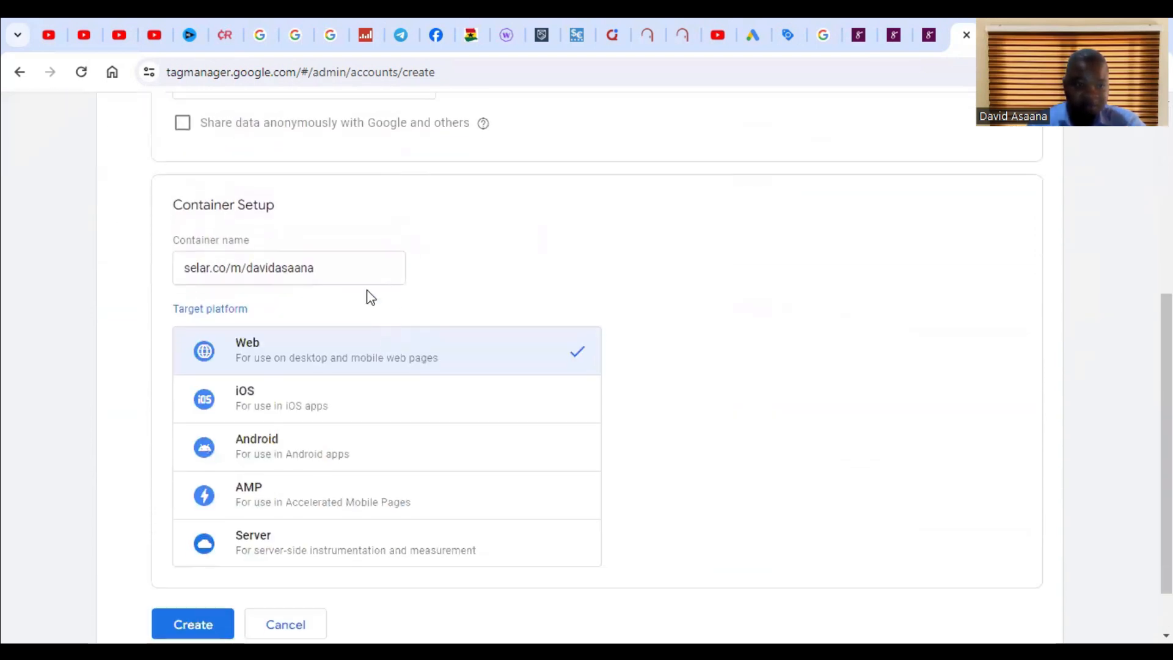
scroll(486, 235, "up", 1)
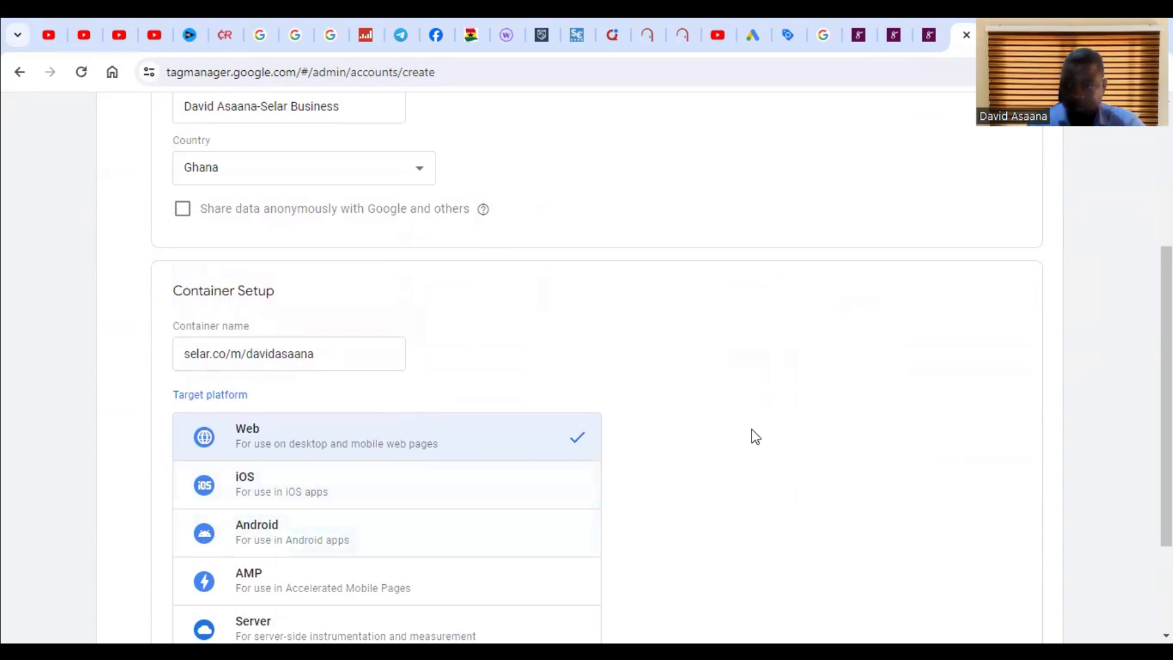
scroll(525, 403, "down", 2)
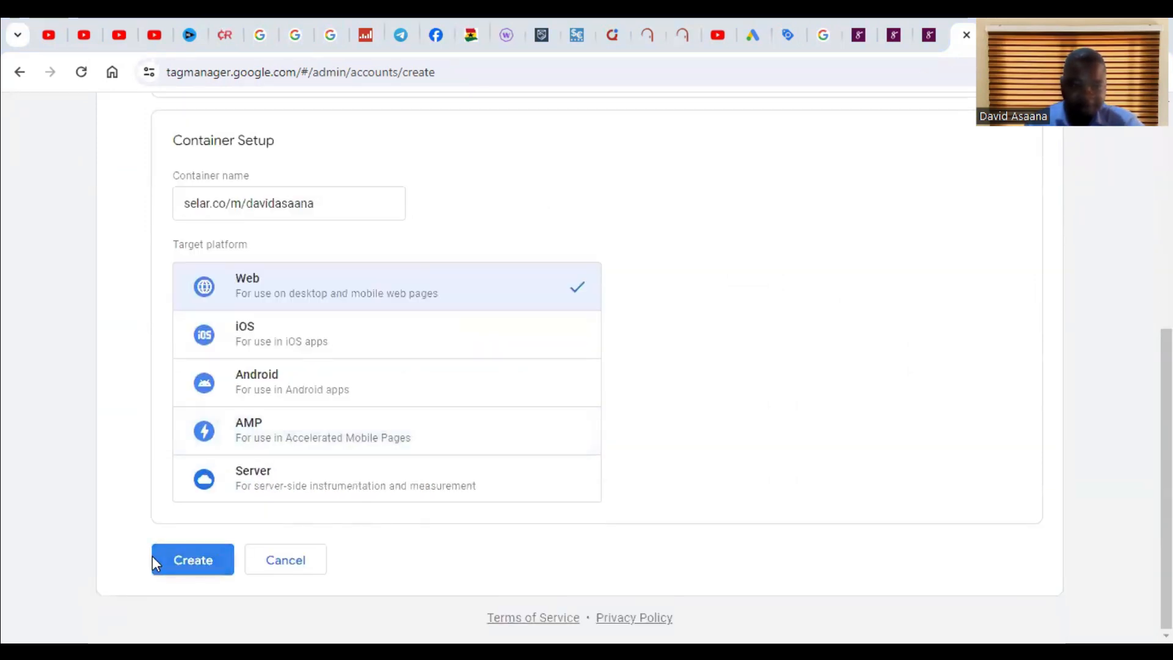
left_click(154, 558)
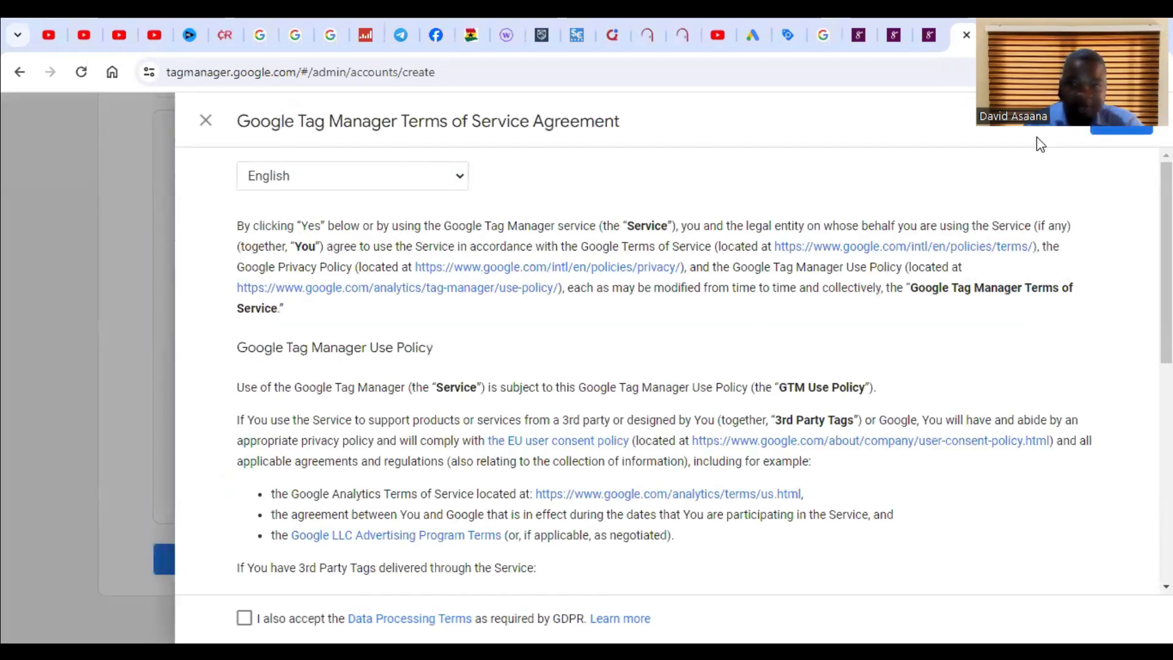
Step: Read through the Terms of Service and accept the Data Processing Terms as required by GDPR
scroll(617, 241, "down", 6)
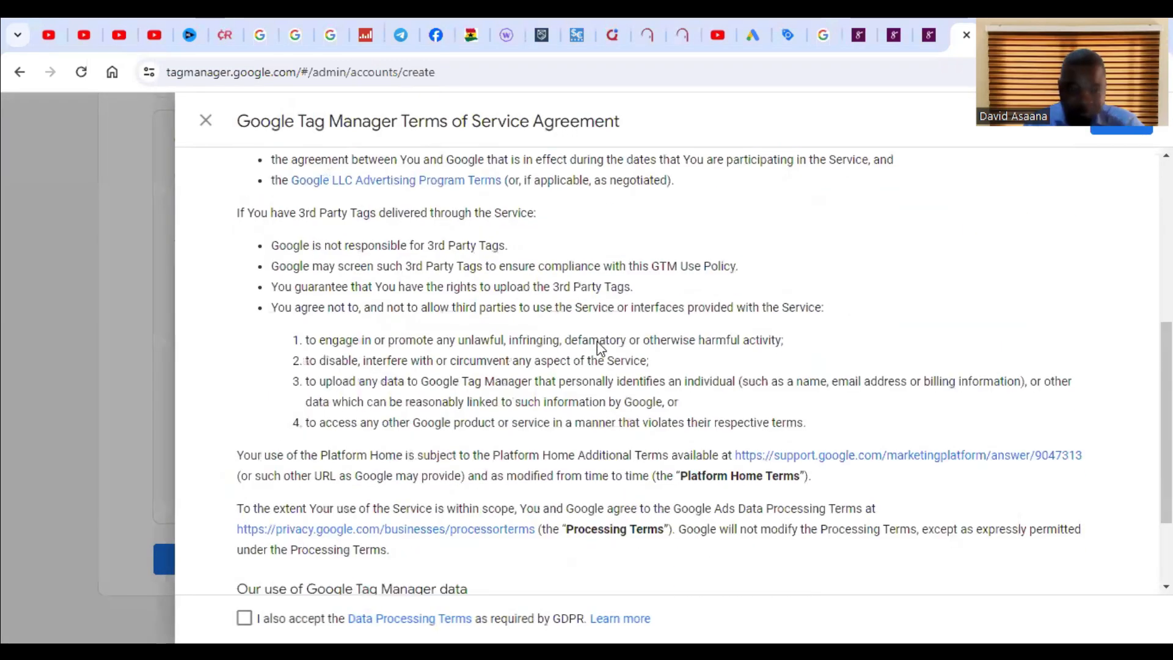
scroll(598, 347, "down", 2)
middle_click(701, 411)
left_click(248, 610)
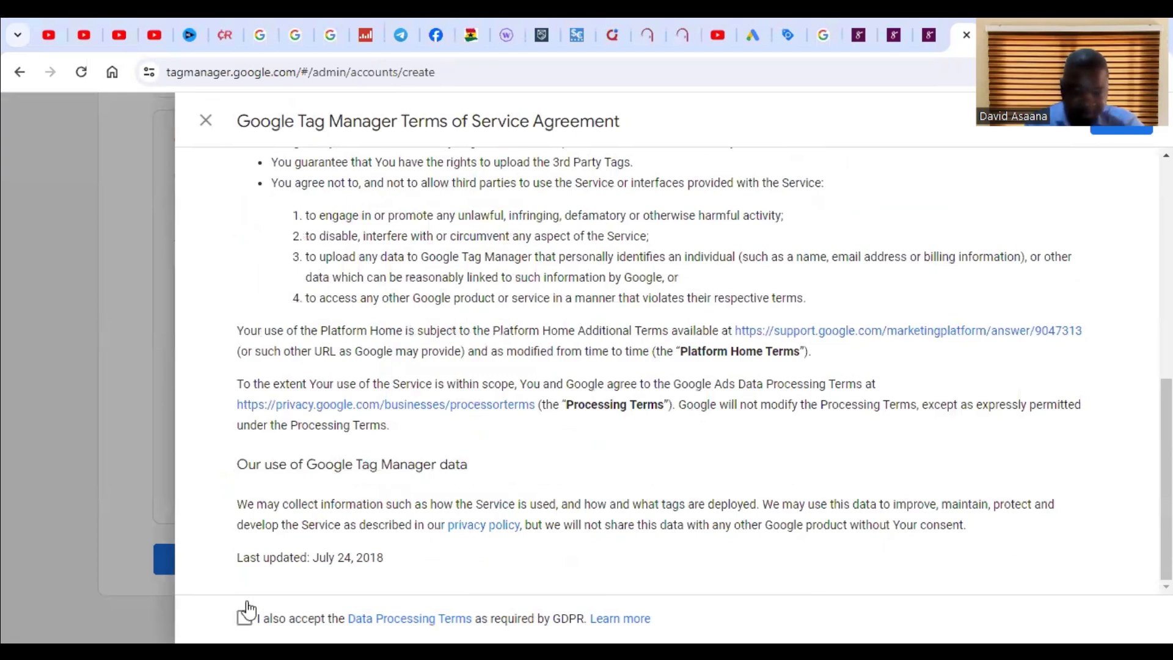
Step: Tick the Data Processing Terms checkbox and agree to the Google Tag Manager Terms of Service
left_click(246, 614)
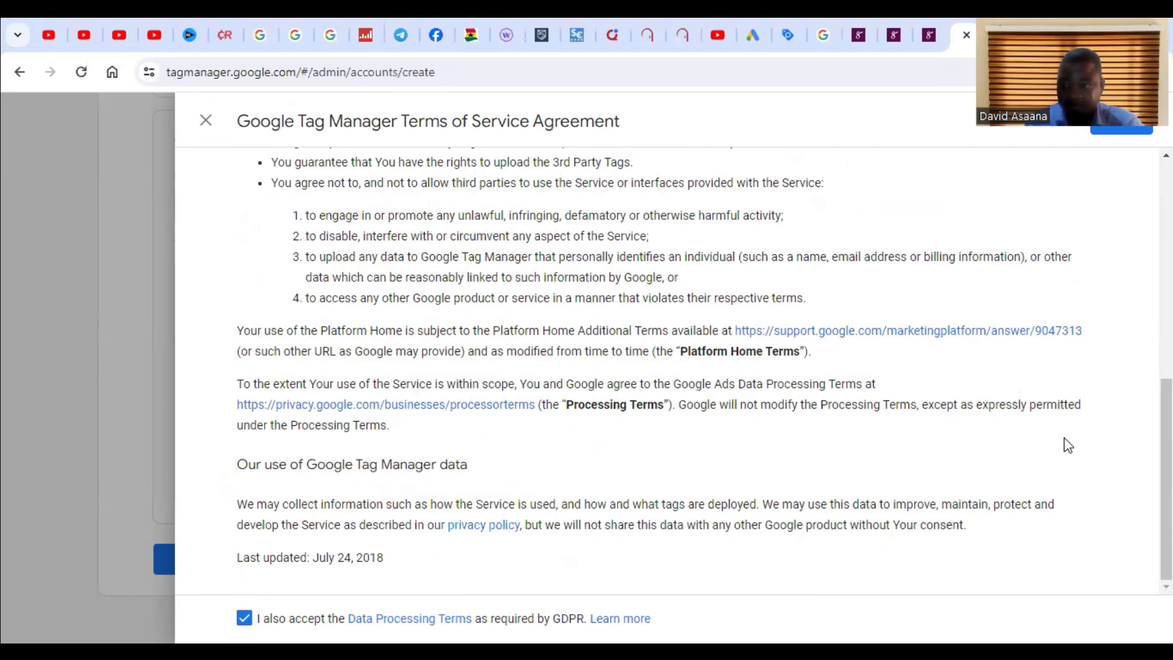
scroll(1110, 248, "up", 15)
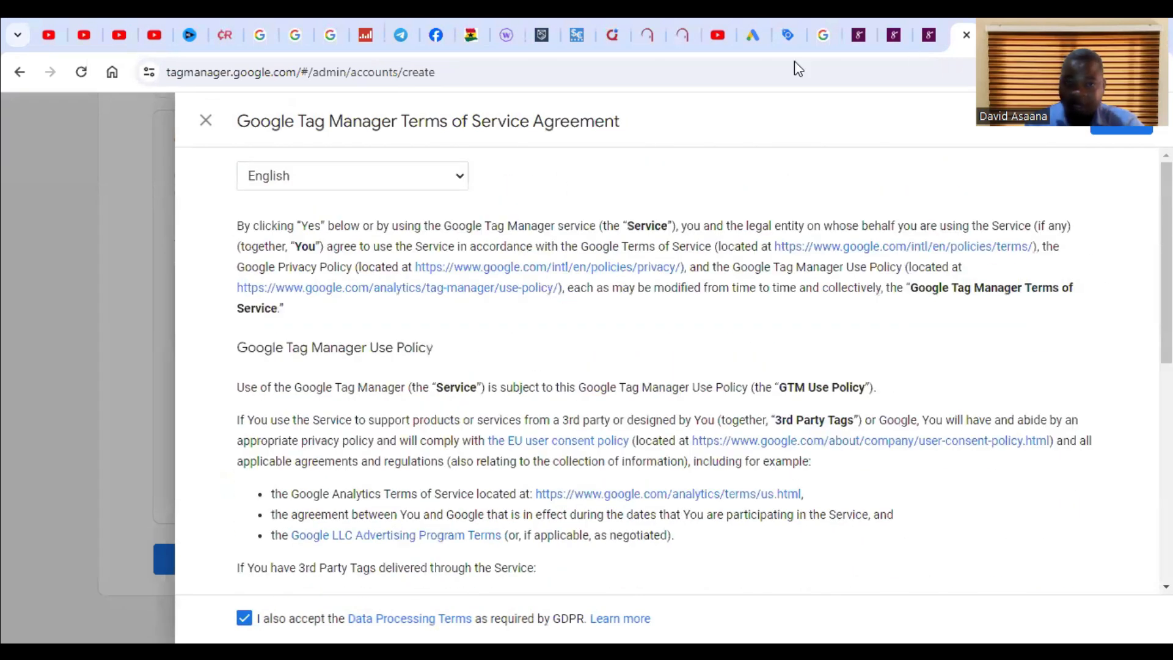
left_click(1130, 128)
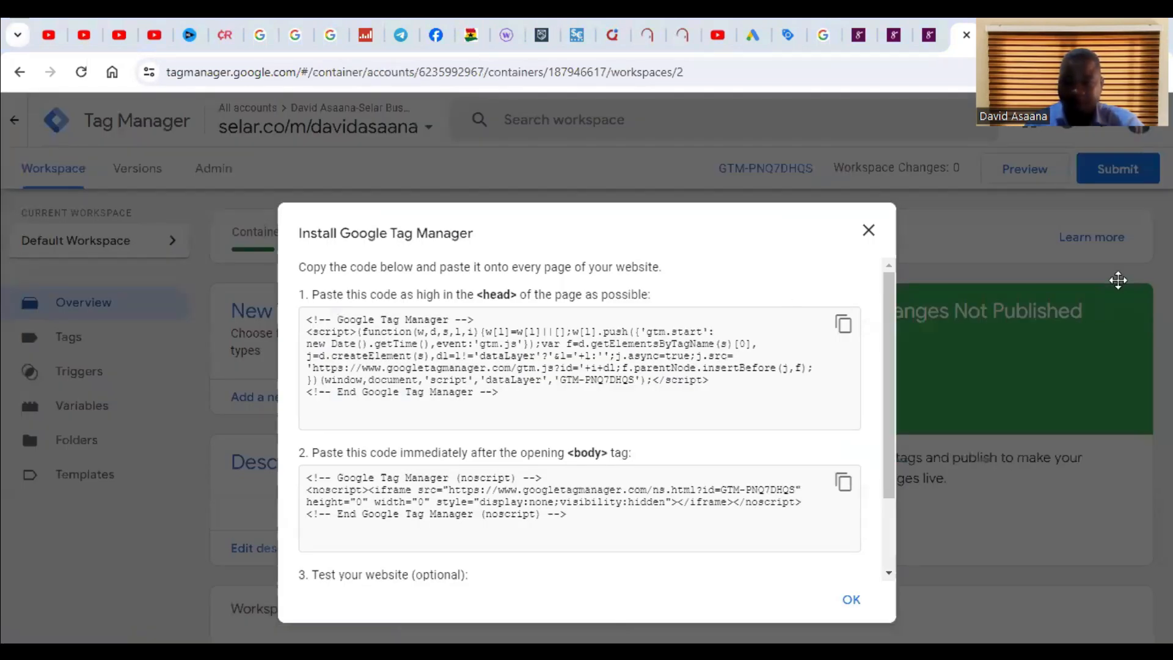
Step: Close the Install Google Tag Manager code dialog and copy the new container's GTM ID
scroll(890, 463, "down", 2)
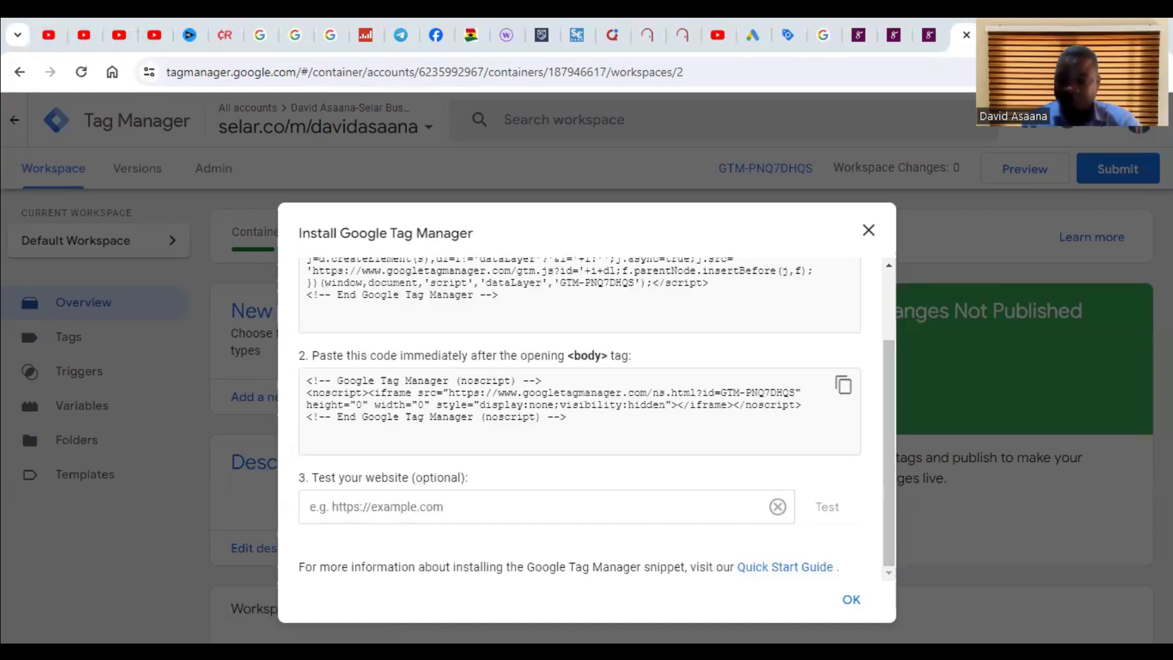
left_click(798, 162)
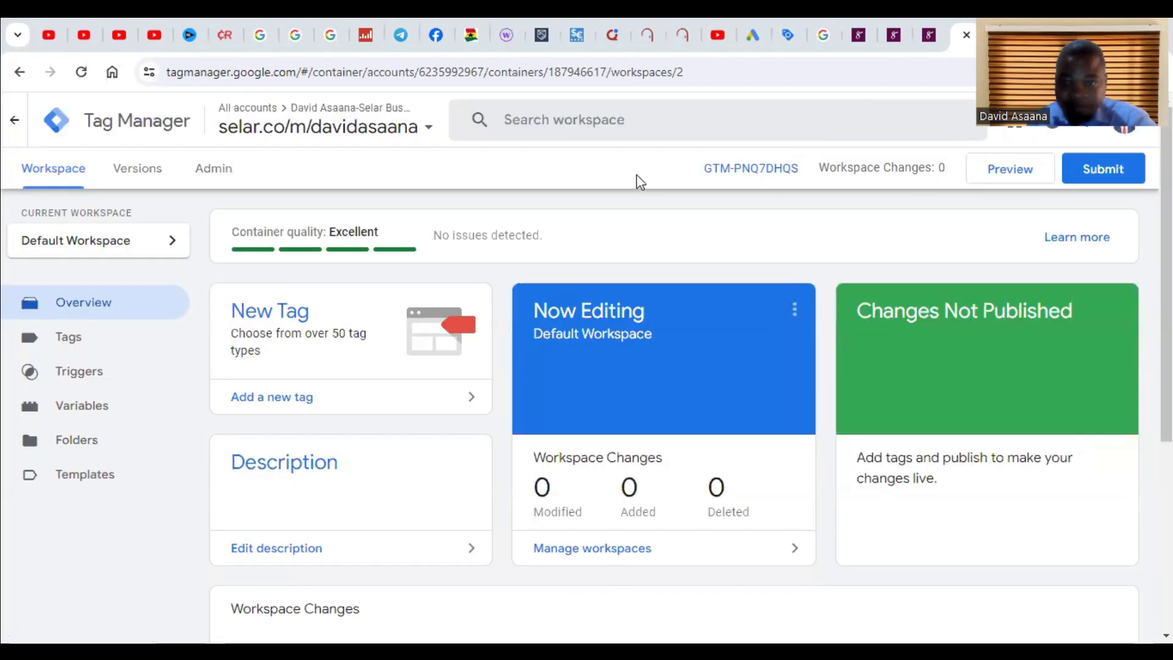
left_click_drag(689, 170, 794, 164)
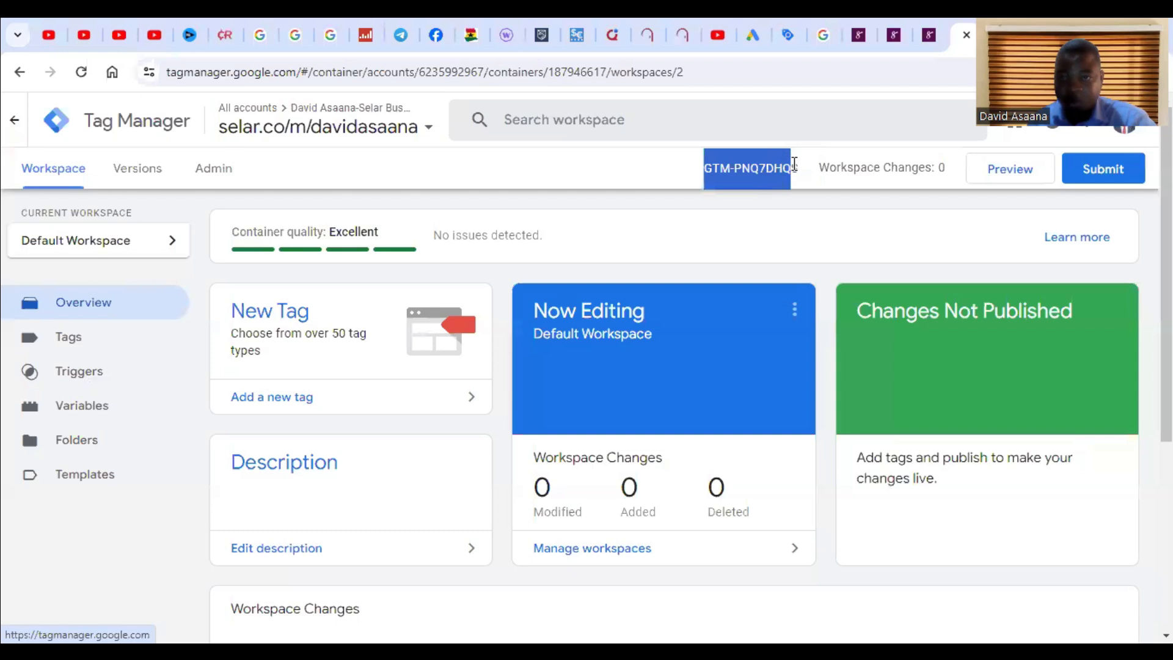
right_click(781, 178)
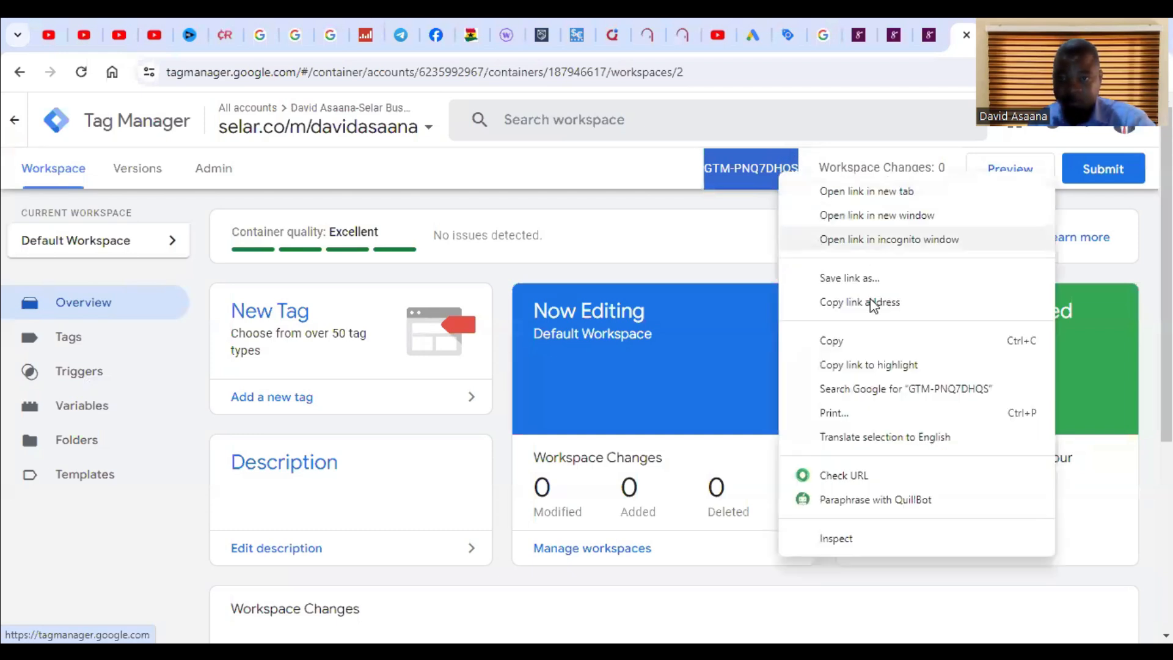
left_click(831, 340)
left_click(650, 163)
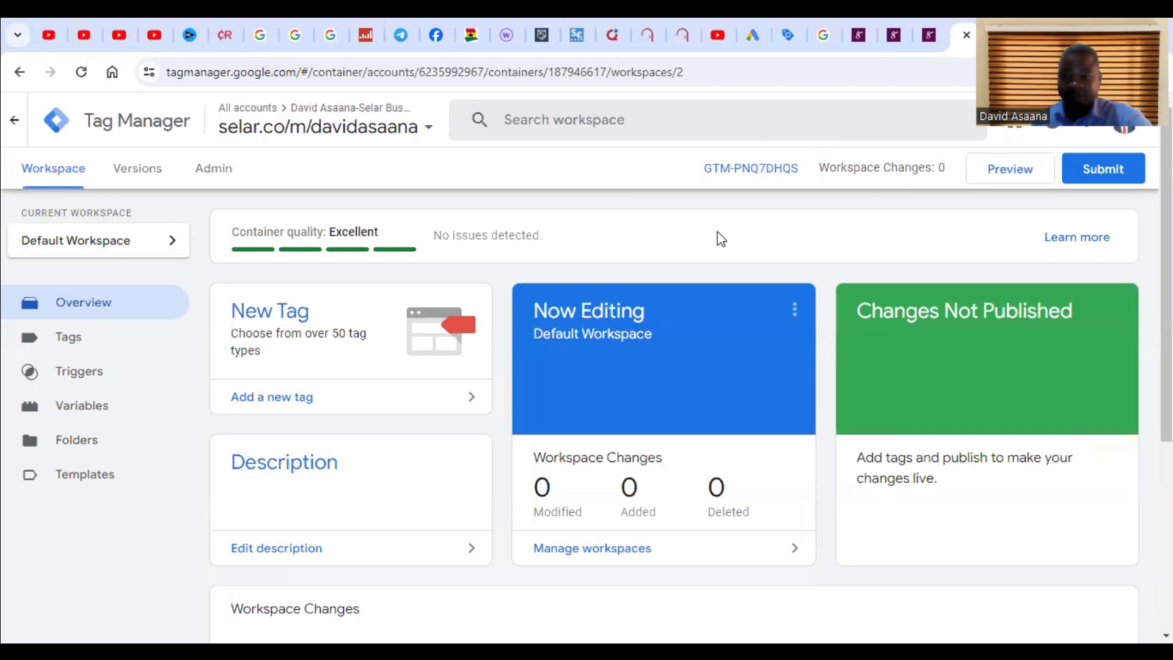
Step: Switch to the Selar store tab and browse the dashboard's sidebar menu to the Integrations section
left_click(930, 19)
left_click(853, 22)
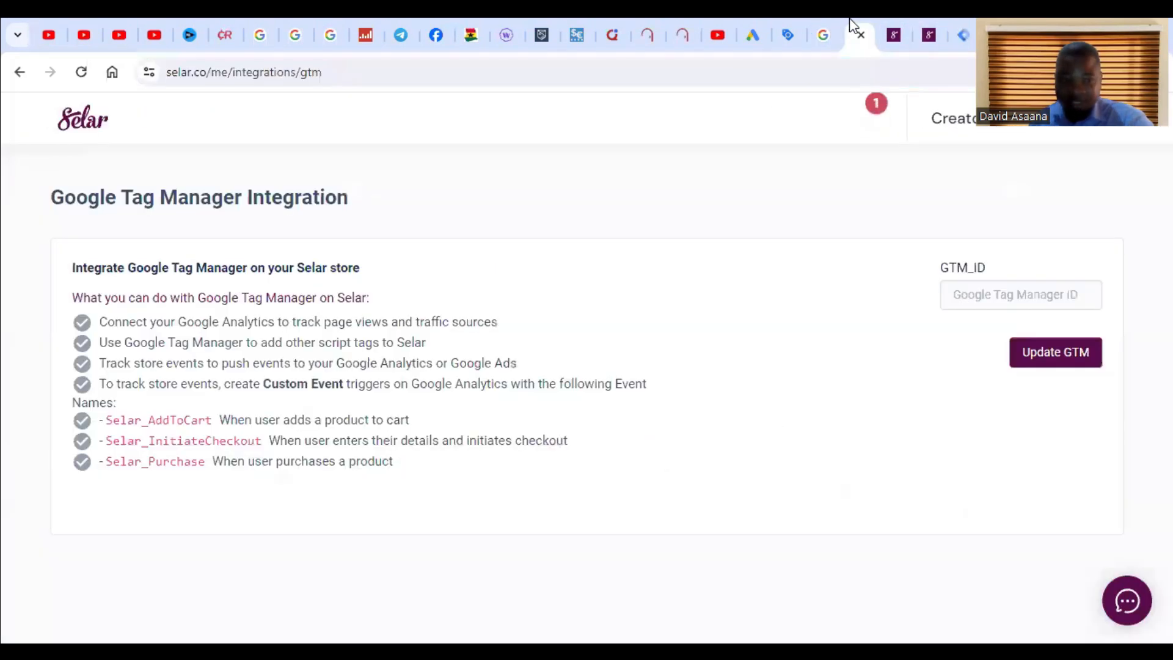
left_click(1111, 136)
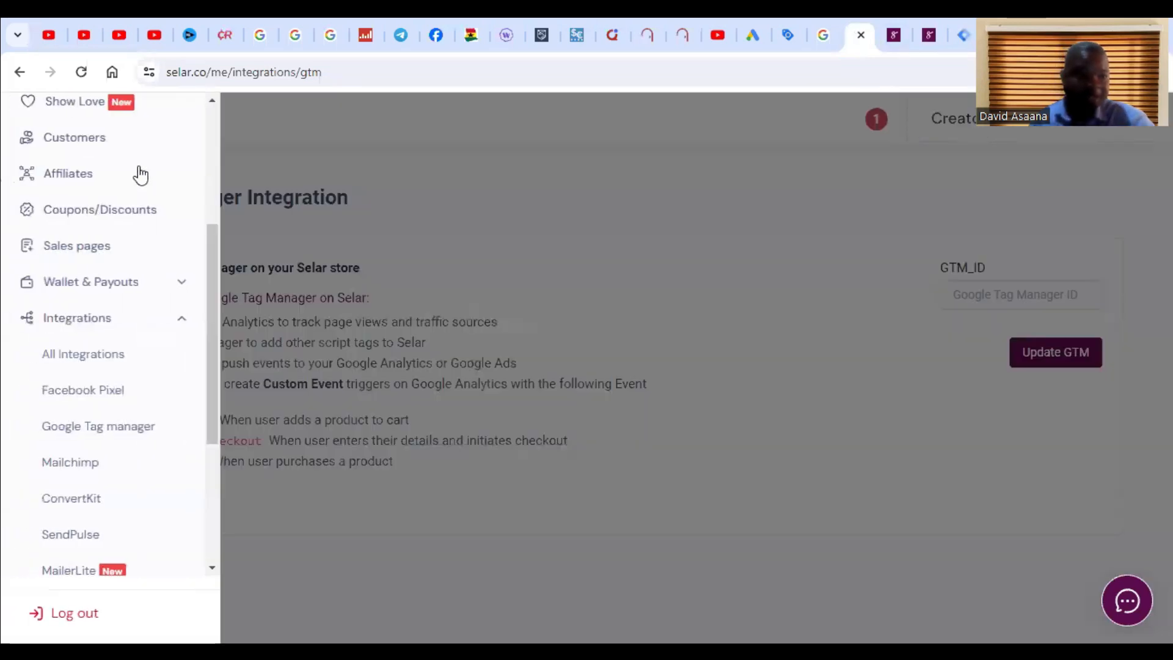
scroll(110, 202, "up", 4)
left_click(68, 231)
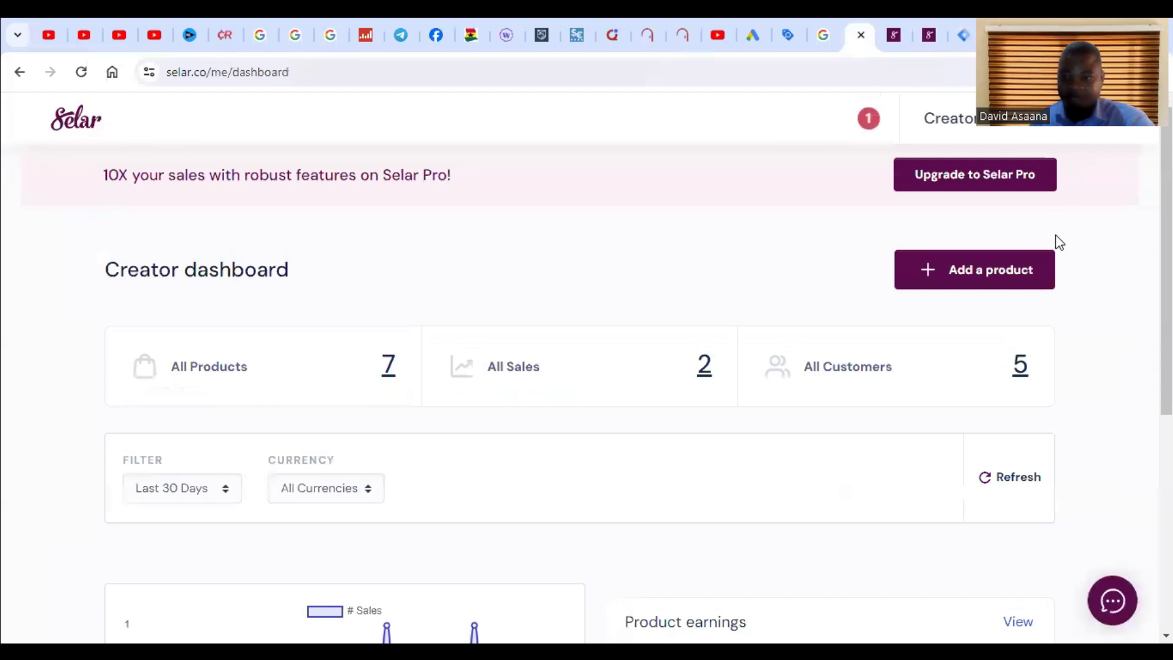
left_click_drag(1055, 240, 1025, 388)
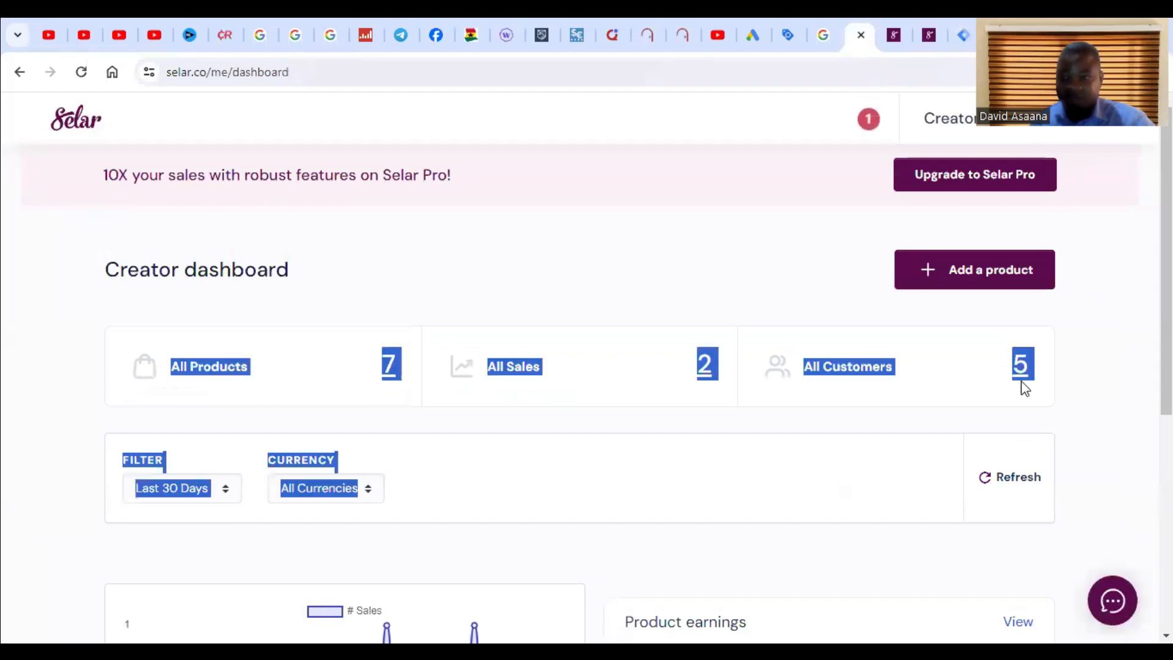
left_click(1129, 293)
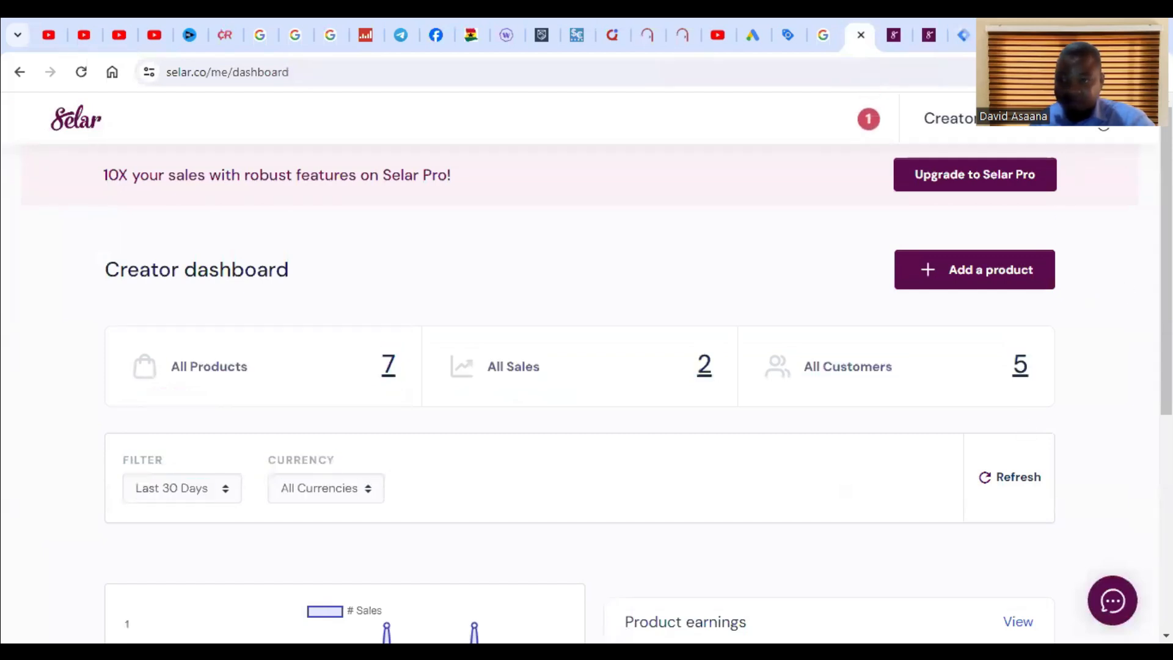
left_click(1103, 128)
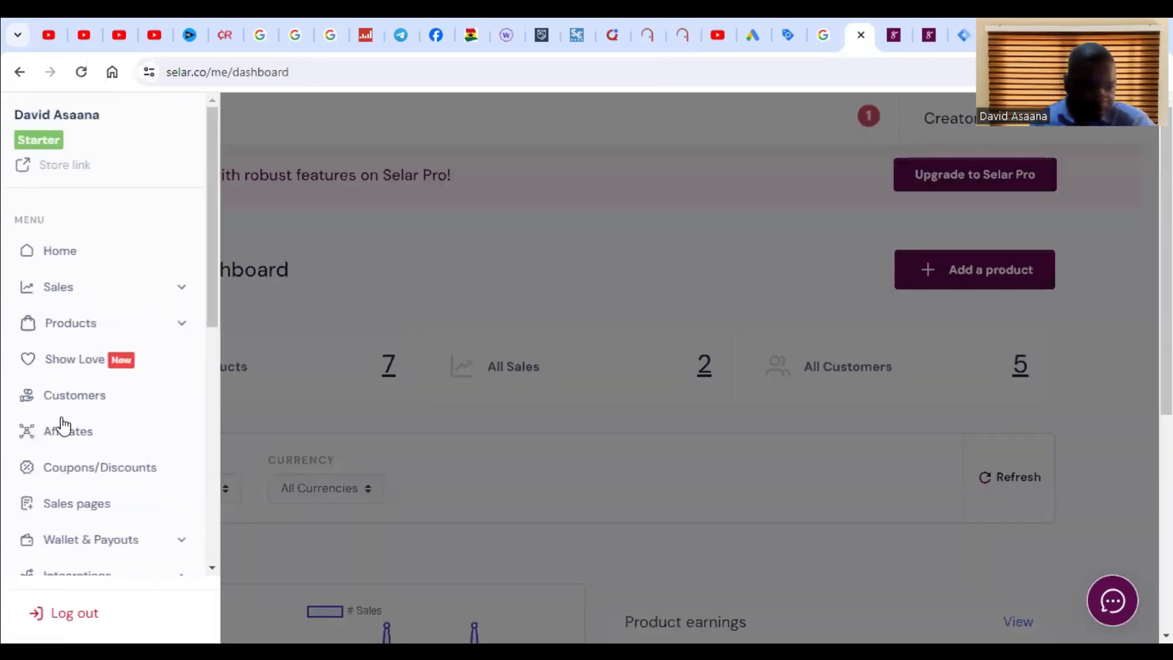
left_click(73, 450)
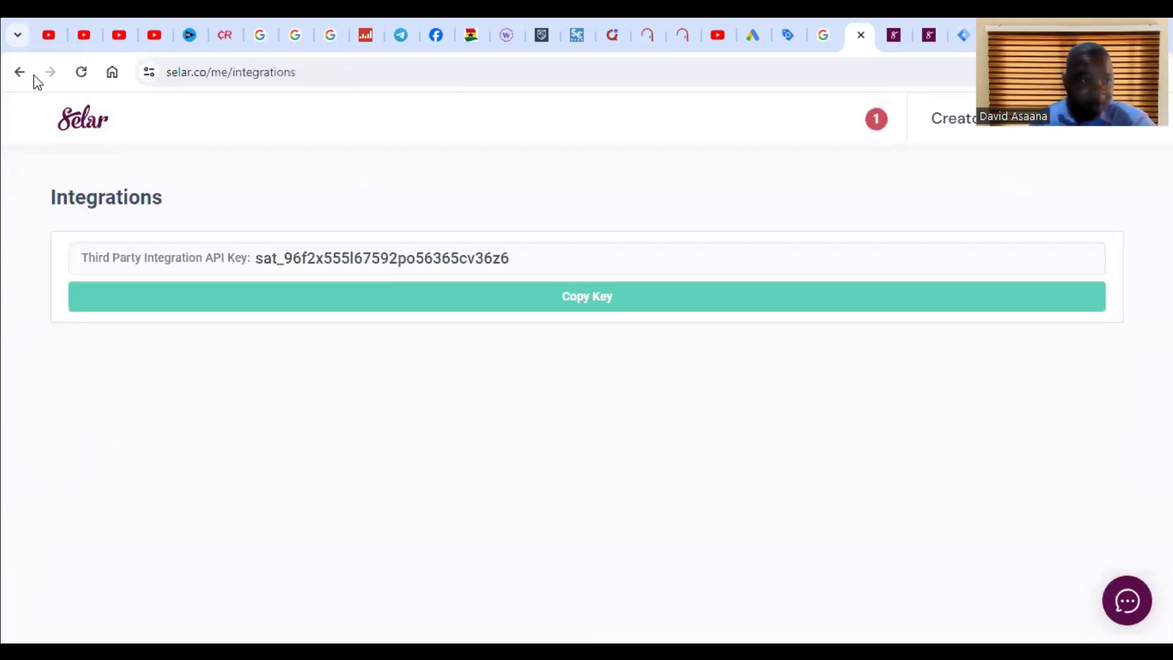
left_click(32, 74)
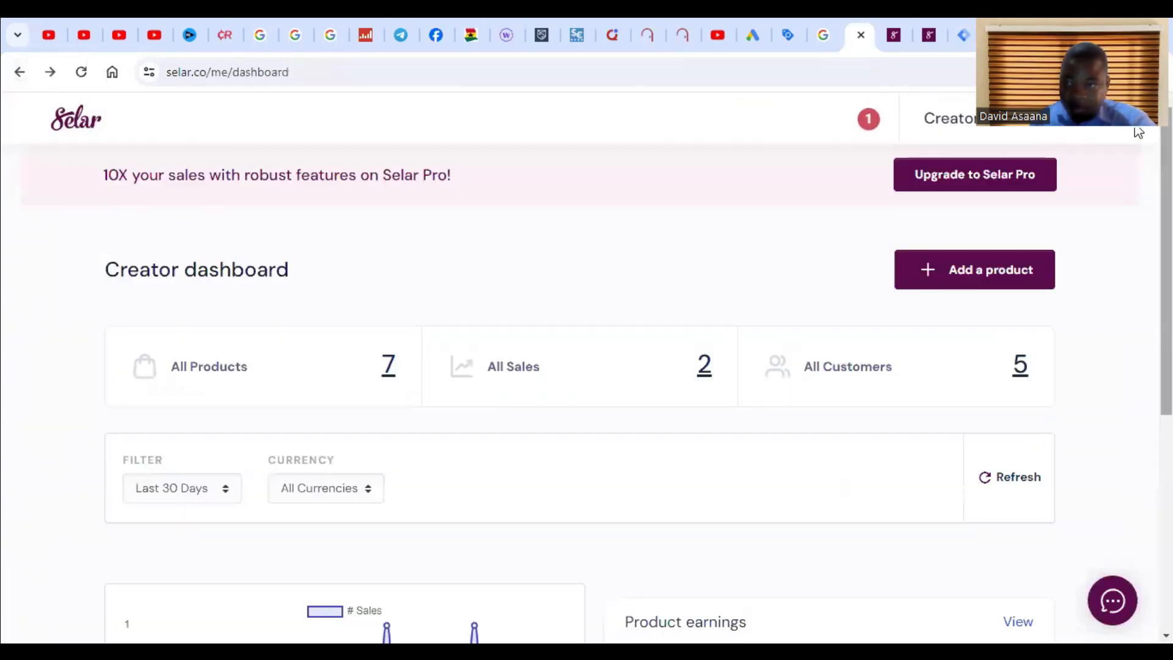
left_click(1087, 120)
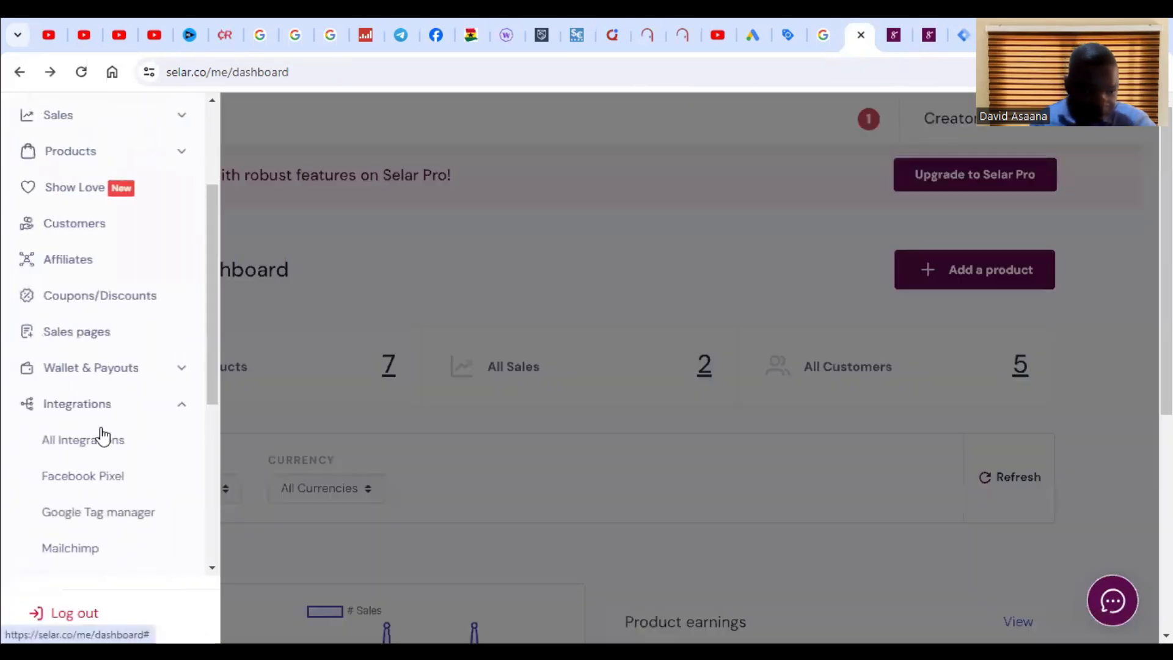
left_click(94, 404)
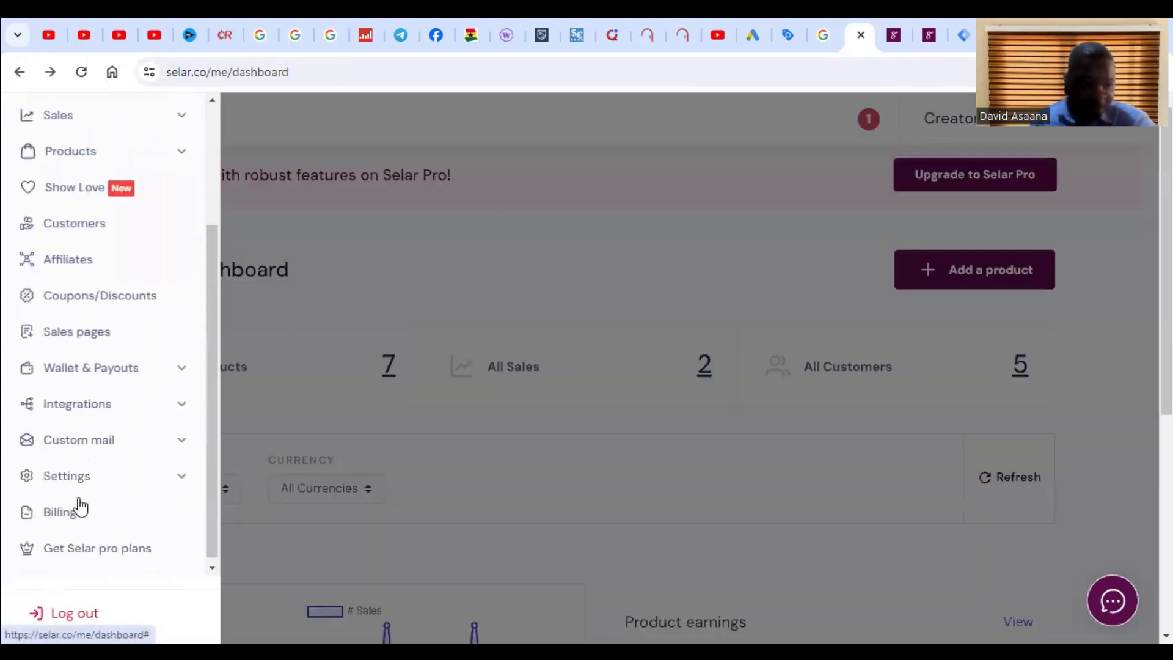
scroll(98, 493, "up", 2)
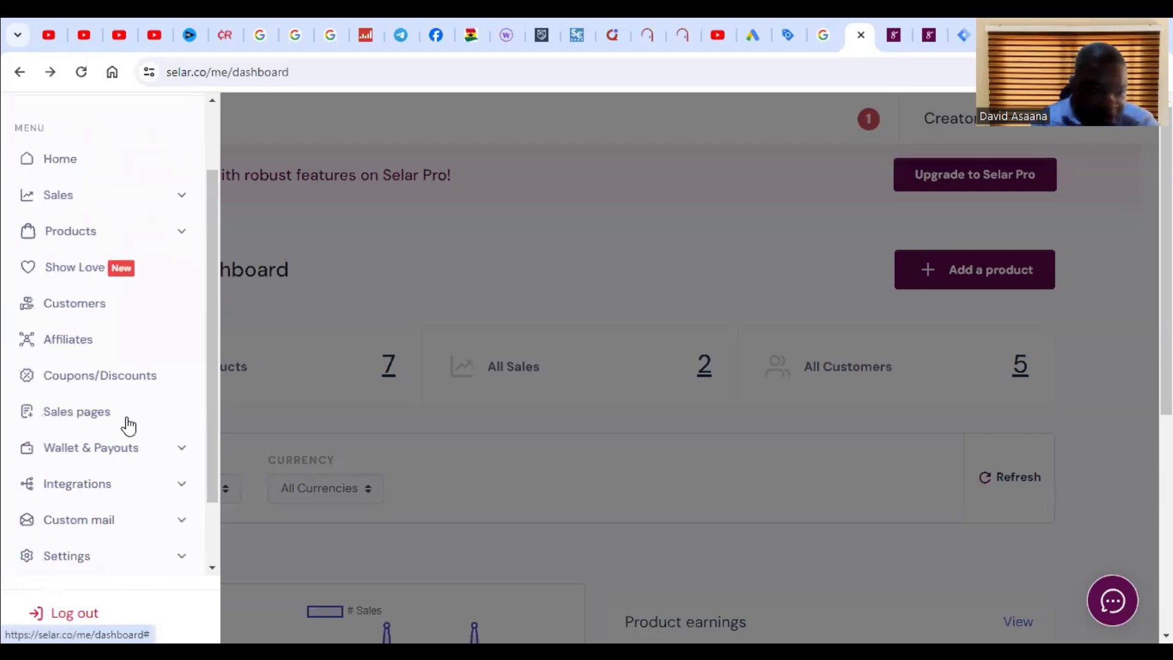
scroll(181, 398, "down", 2)
left_click(181, 398)
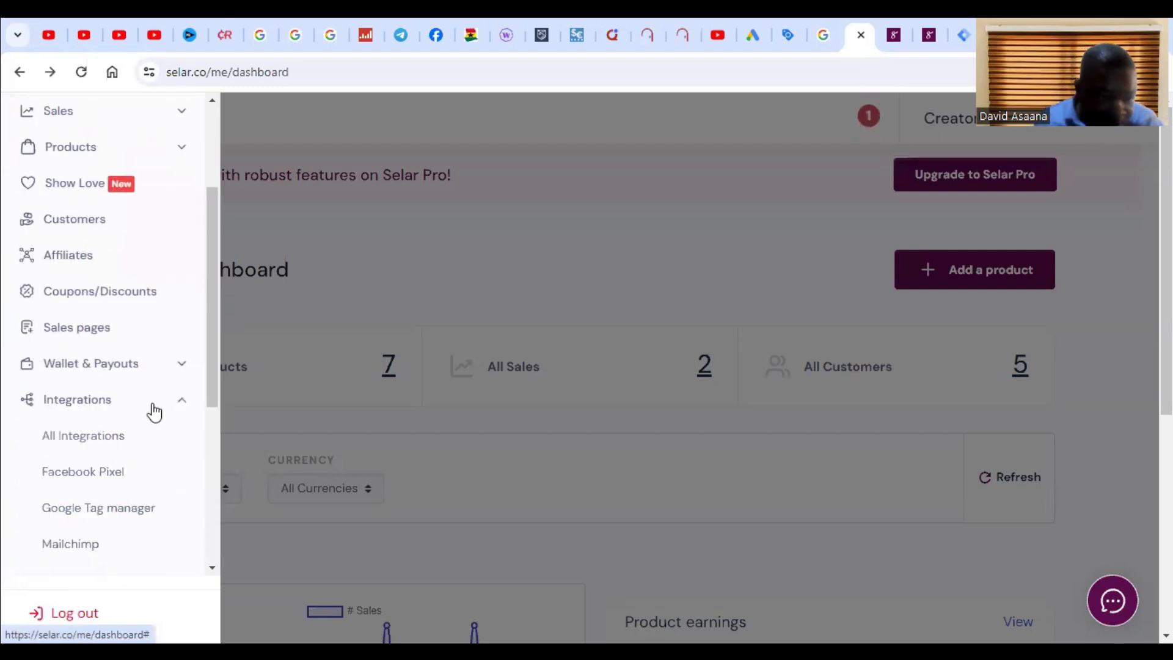
Step: Open the Google Tag Manager integration, paste the copied container ID into GTM_ID, and update GTM
left_click(101, 512)
left_click(1006, 296)
right_click(1005, 298)
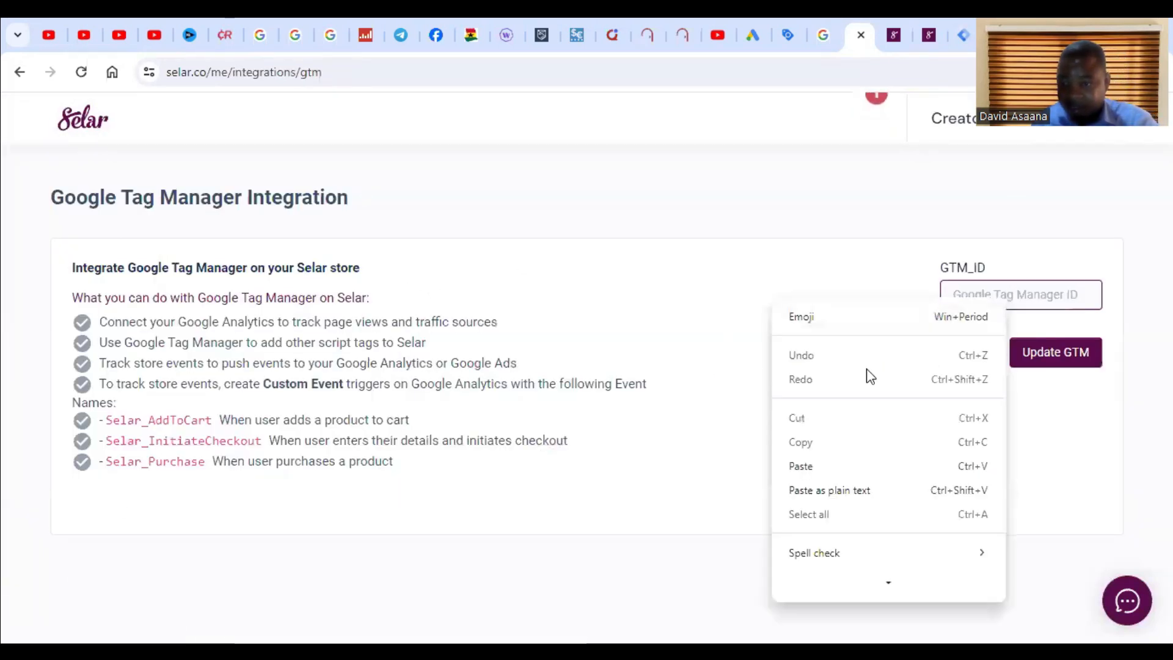
left_click(823, 466)
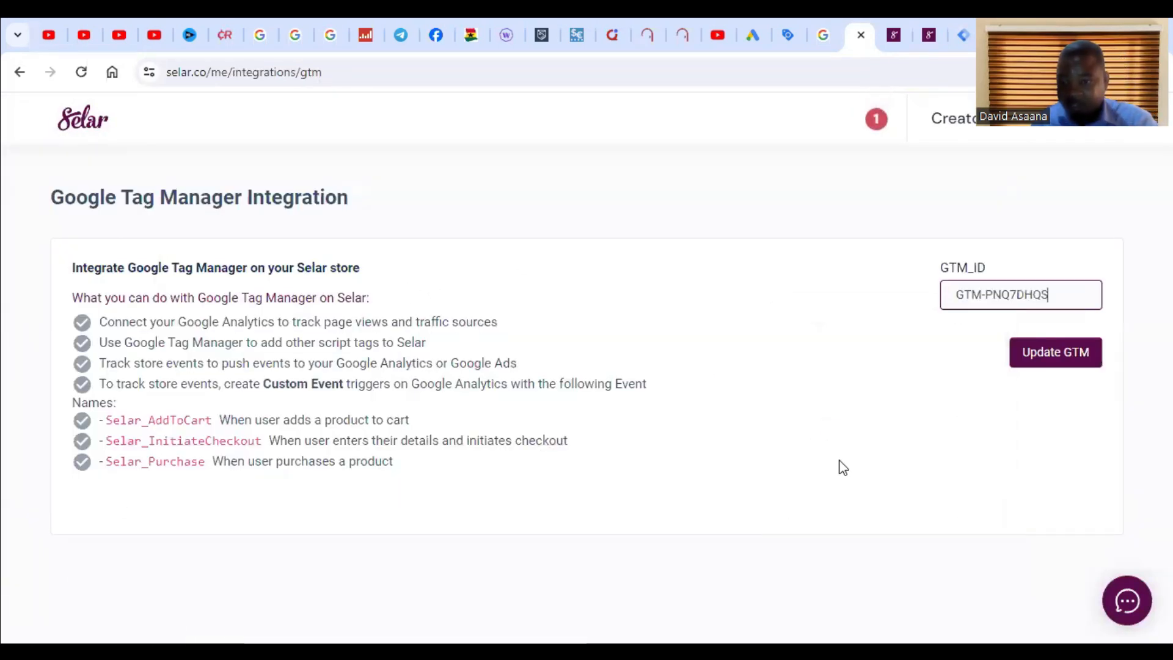
left_click(1066, 361)
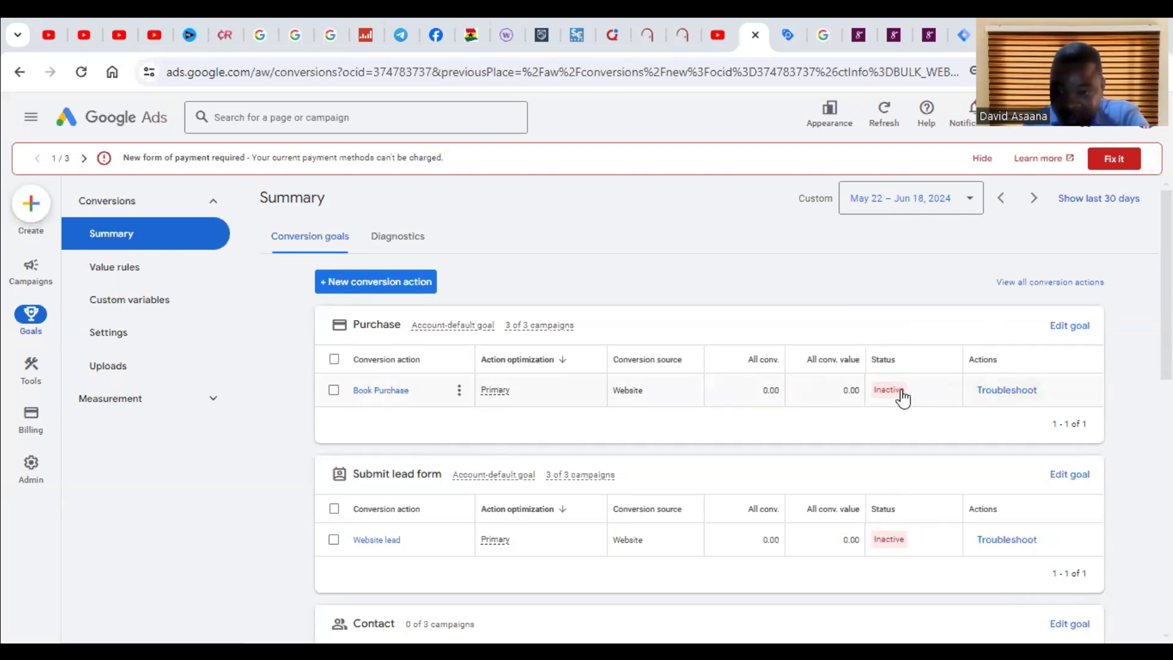
Step: Troubleshoot the Book Purchase conversion action in Google Ads and continue to Tag Assistant
left_click(1021, 392)
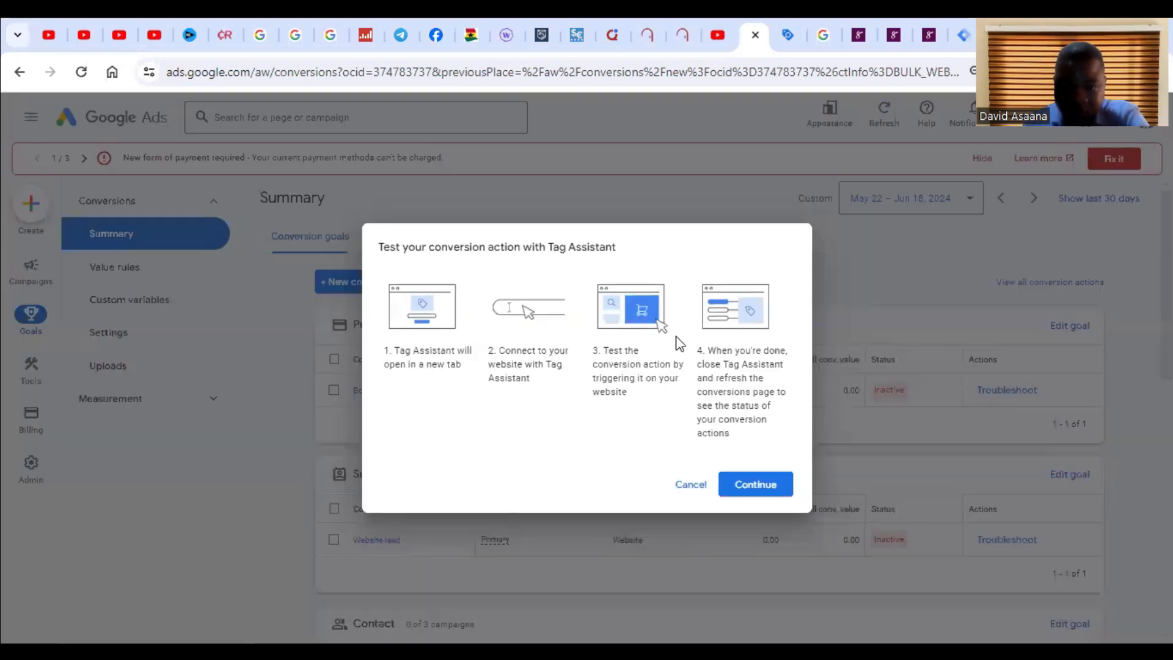
left_click(767, 489)
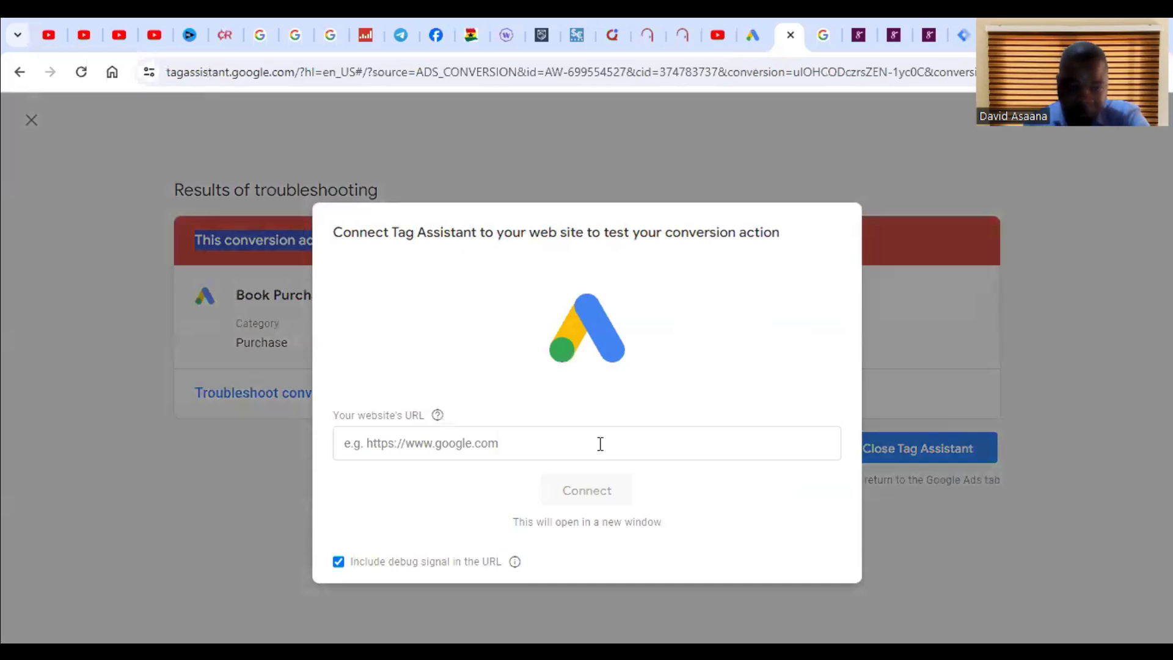
Step: Paste the Selar store's website URL into Tag Assistant and connect to it
left_click(515, 444)
key("ctrl+v")
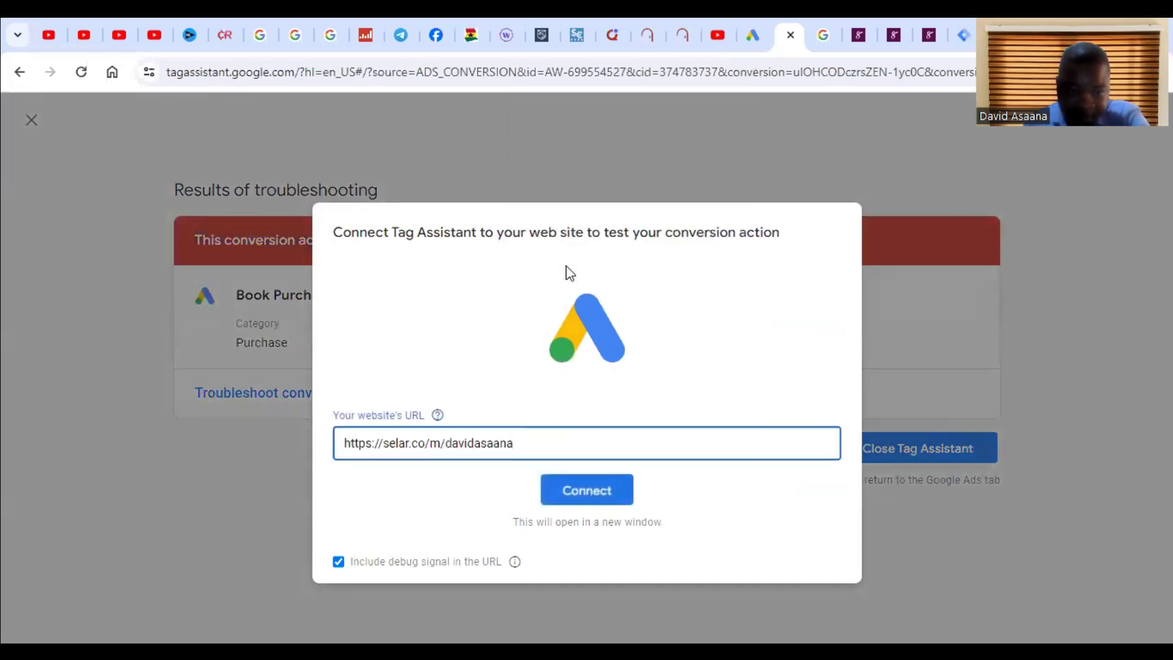
left_click(596, 498)
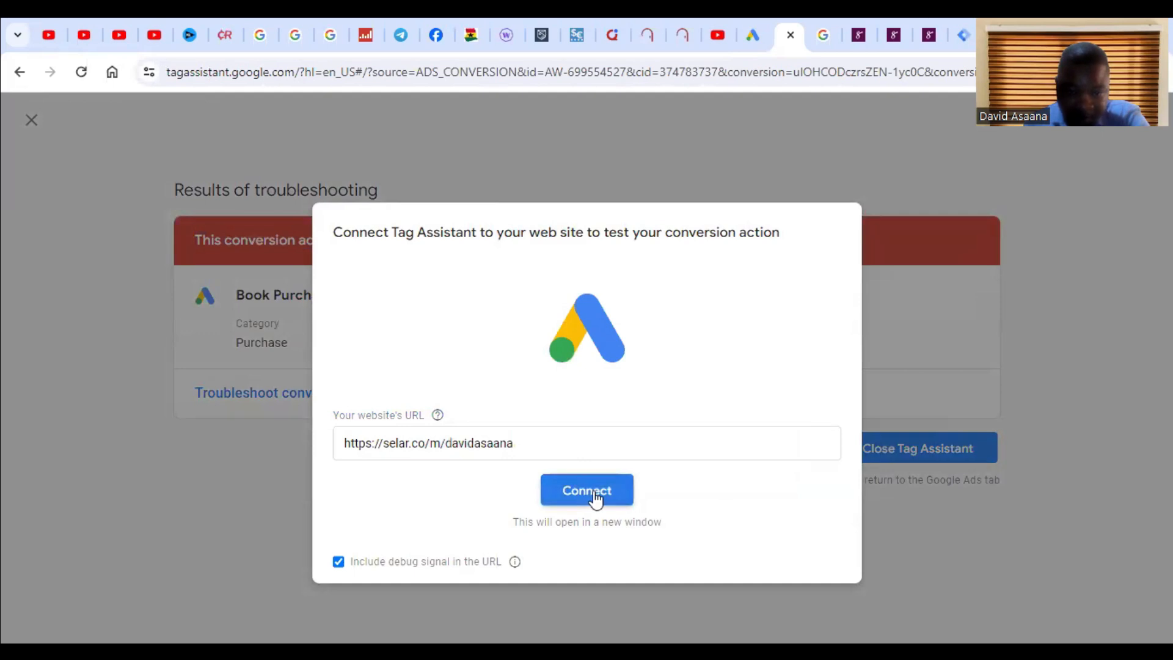